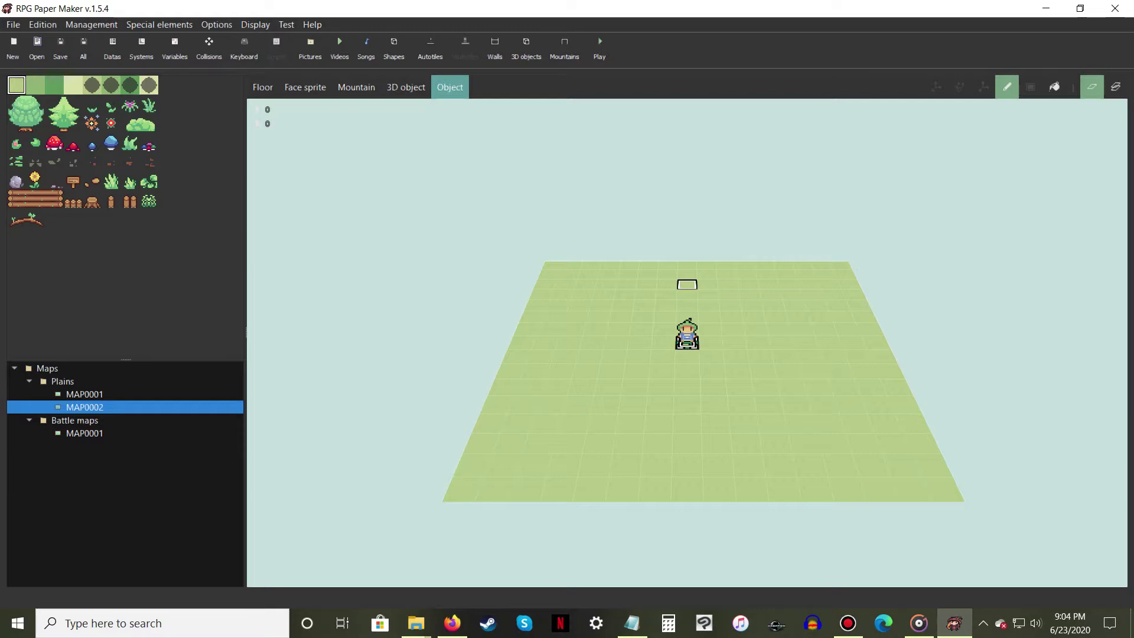
Create an object on the marked square behind the hero and give it the custom enemy 0002 graphic
left_click(450, 89)
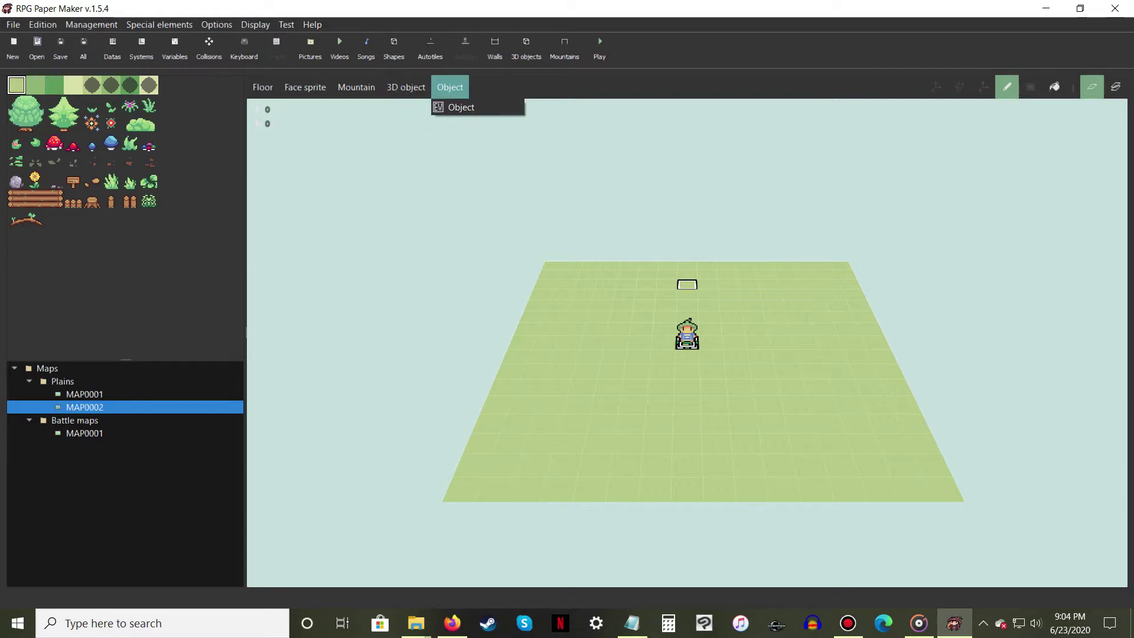
left_click(467, 108)
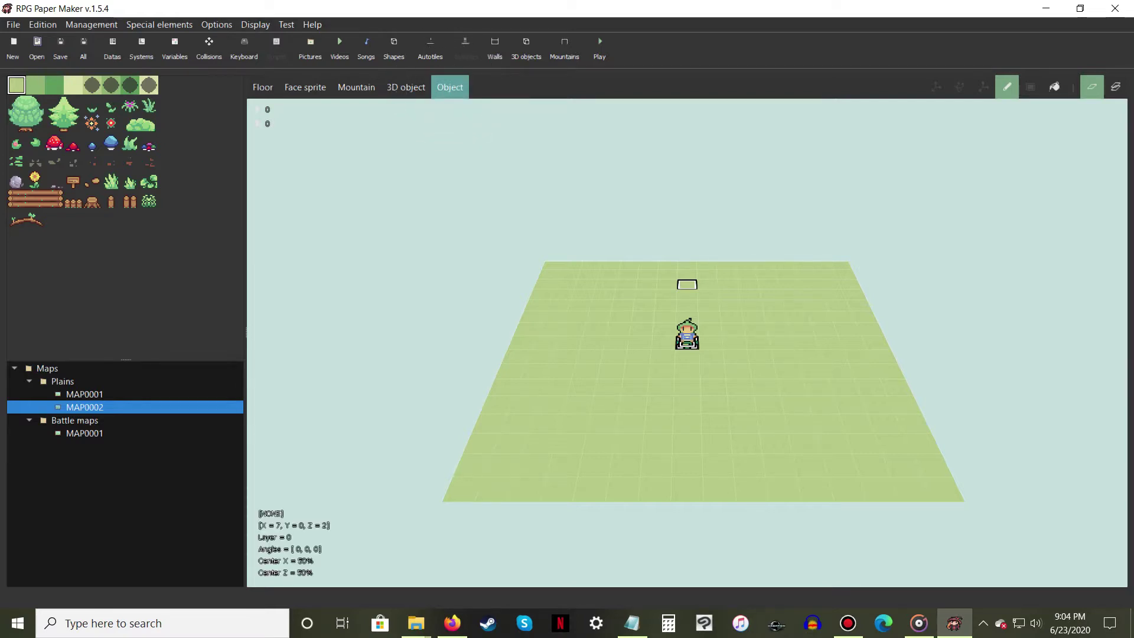
right_click(687, 285)
left_click(706, 293)
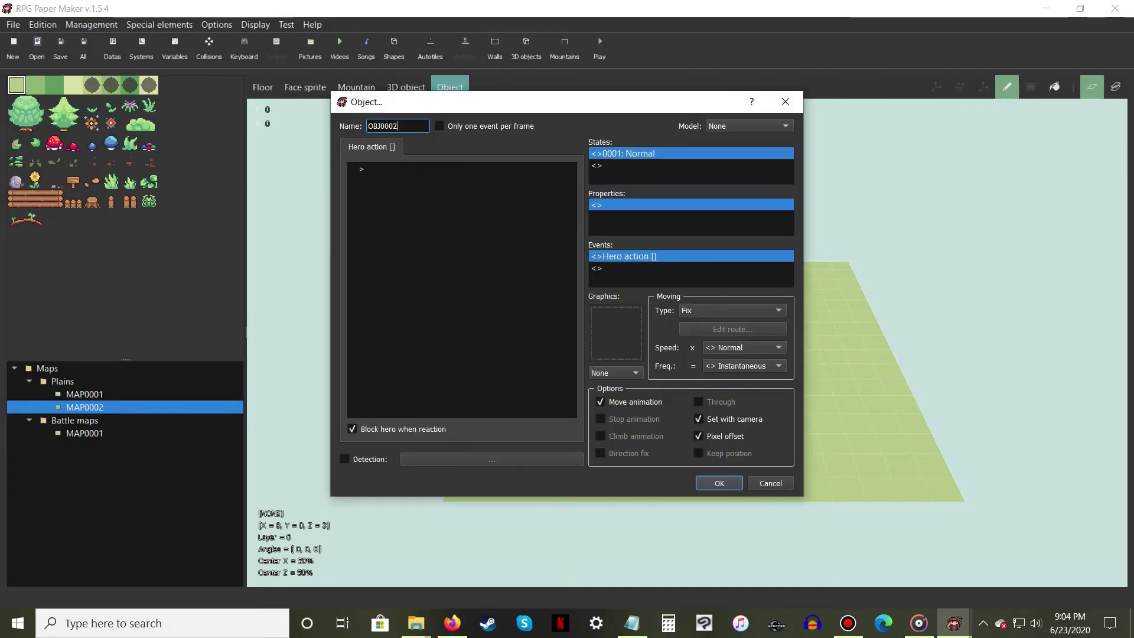
double_click(615, 332)
left_click(404, 213)
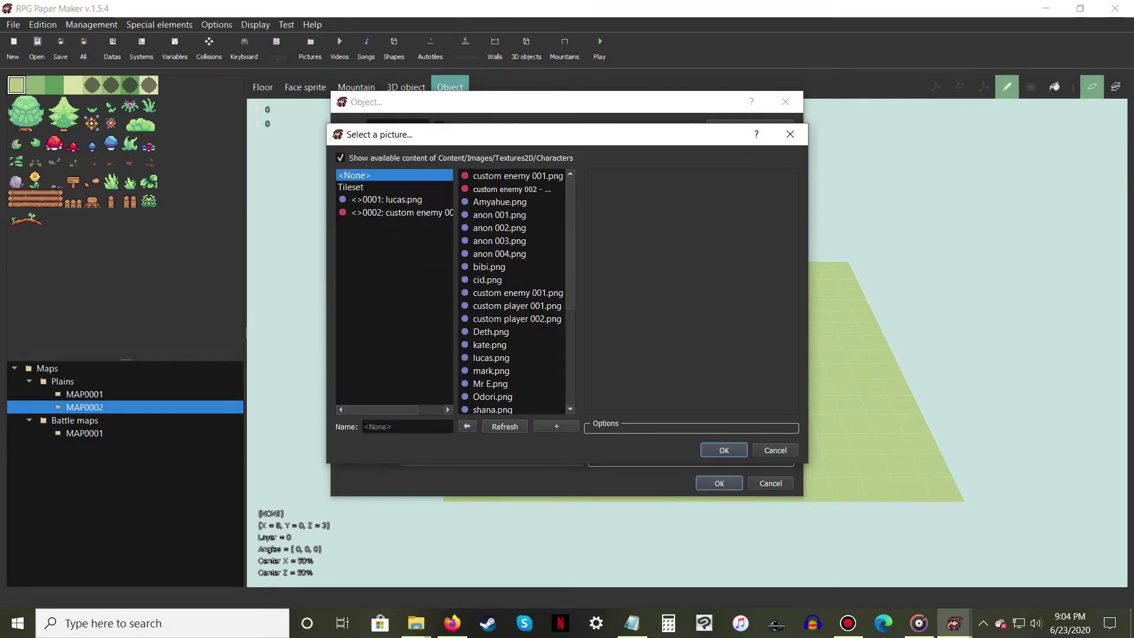
key("Return")
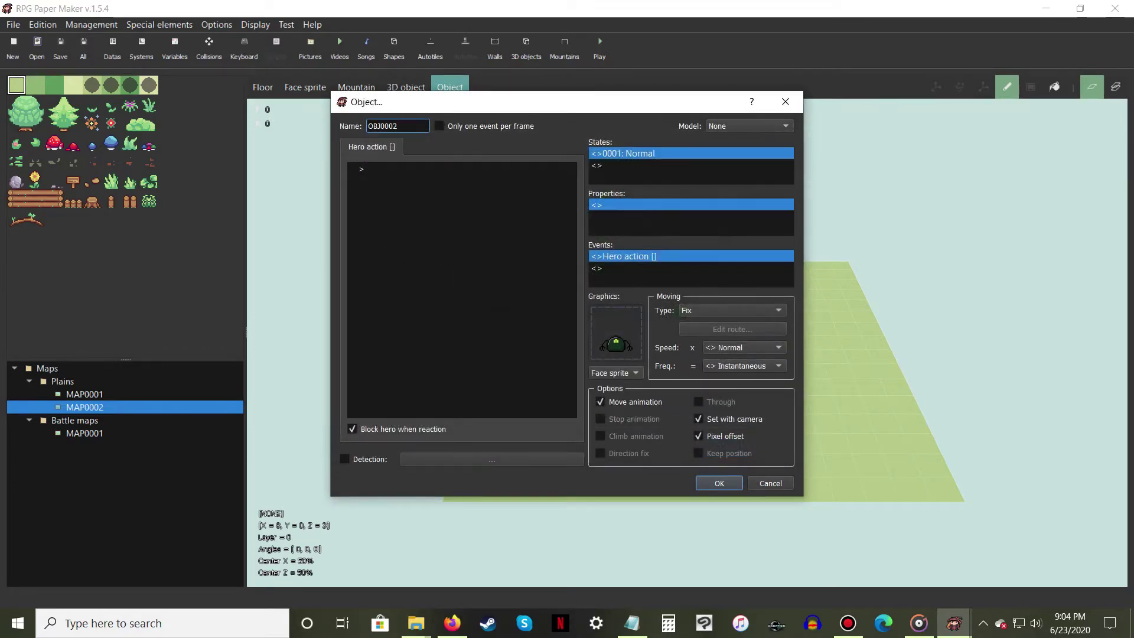
Disable Block hero when reaction for the new object's event and change the event to Enemy touch
left_click(352, 429)
right_click(654, 256)
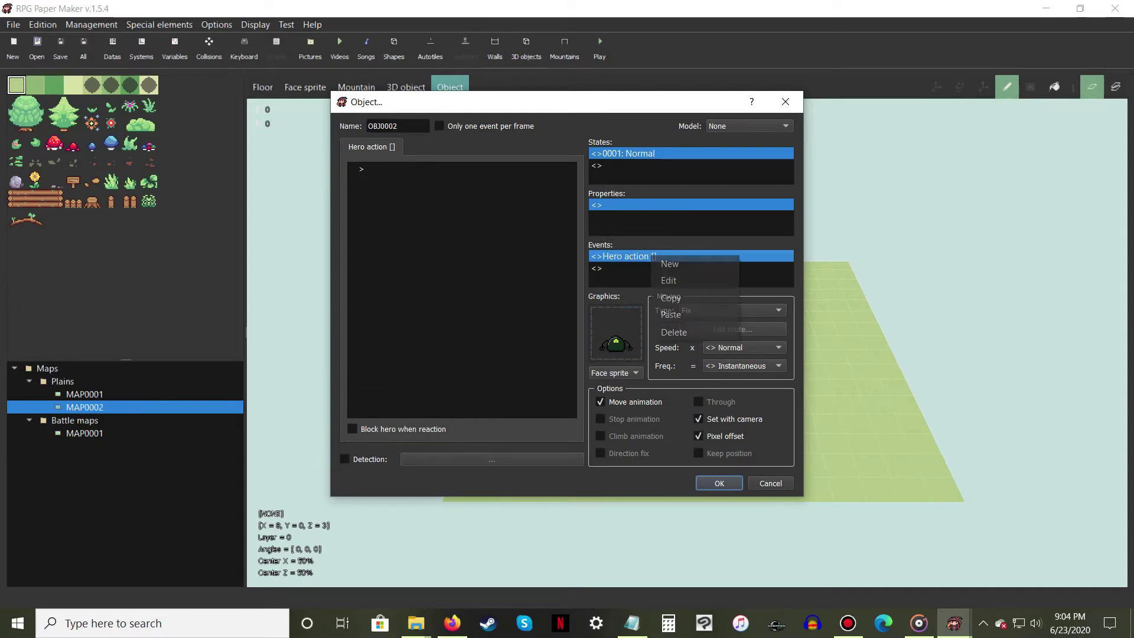
left_click(669, 280)
left_click(538, 265)
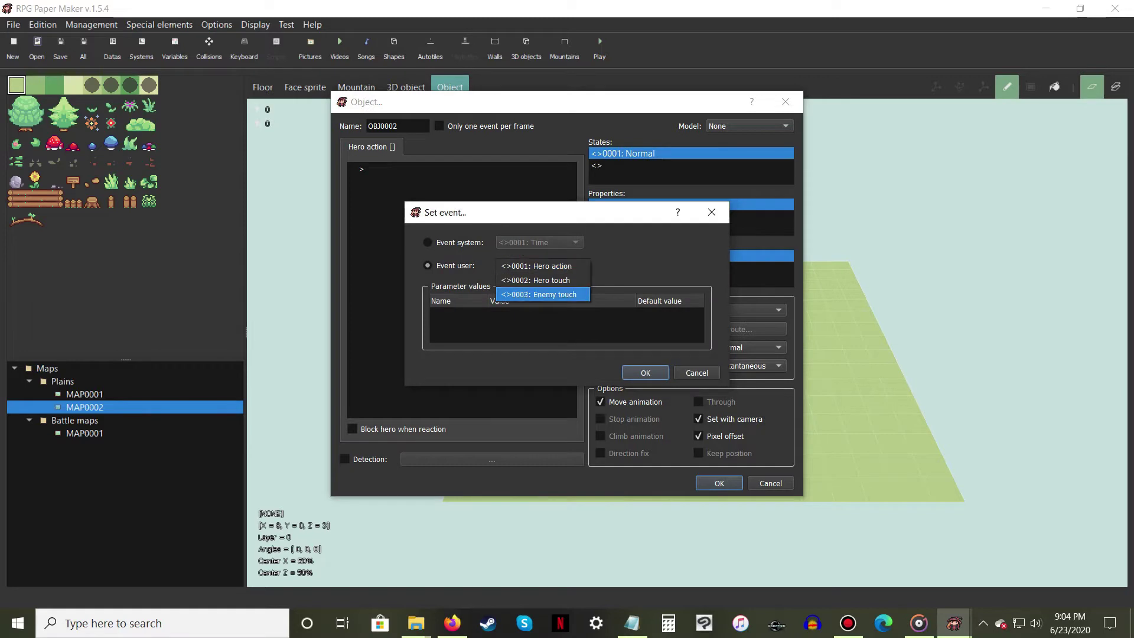
left_click(534, 291)
key("Return")
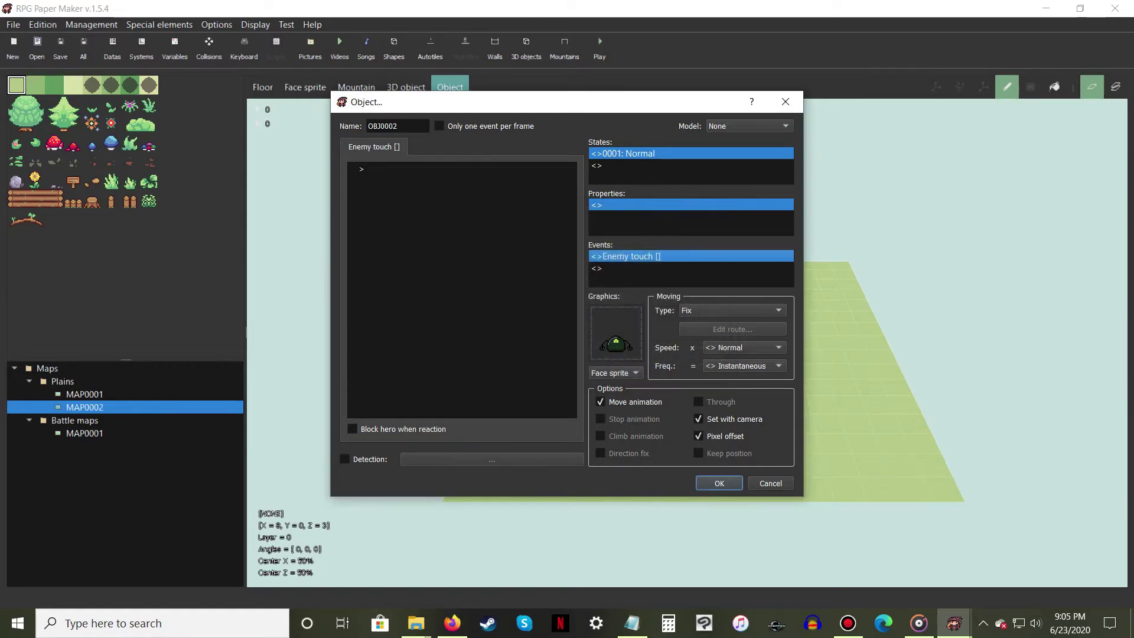
Add a second event to the object using the Time system event with default interval and repeat
left_click(608, 268)
right_click(620, 269)
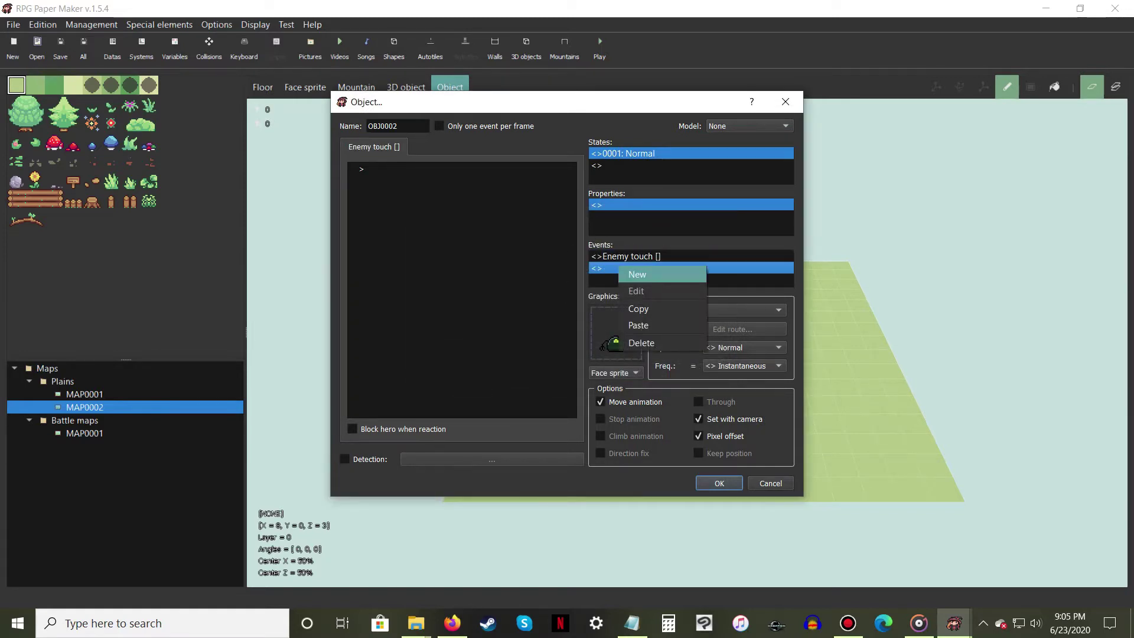
left_click(644, 273)
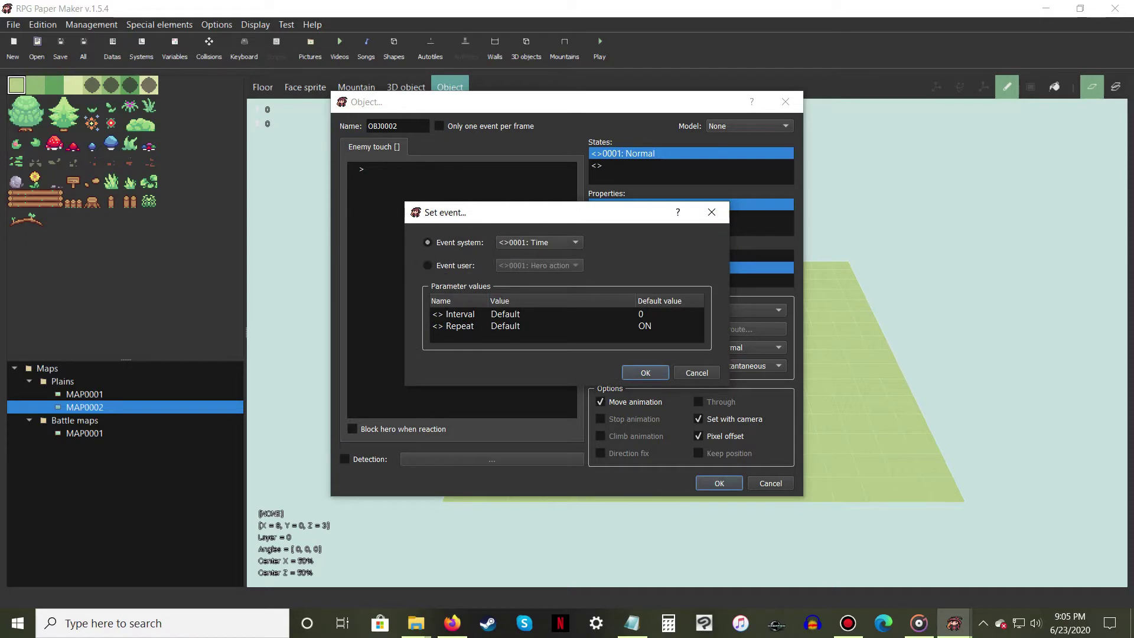
left_click(539, 242)
left_click(539, 242)
left_click(645, 373)
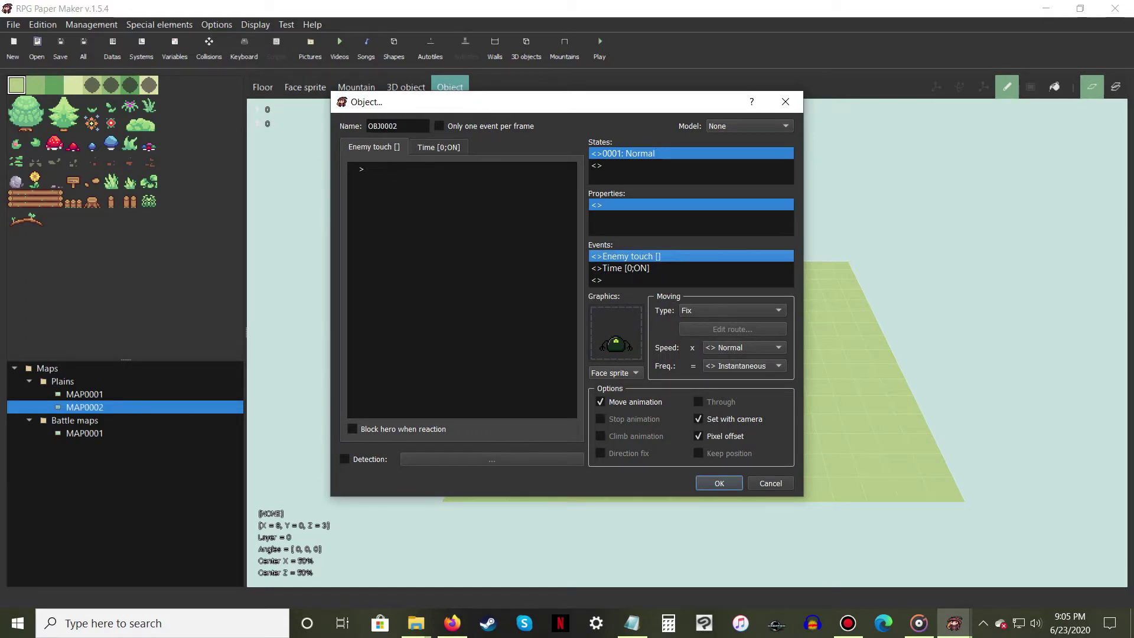
Add a Move object command to the Time event moving this object 1 square to the hero, and set its frequency to Quarter Second
left_click(438, 147)
left_click(409, 169)
right_click(408, 169)
left_click(428, 175)
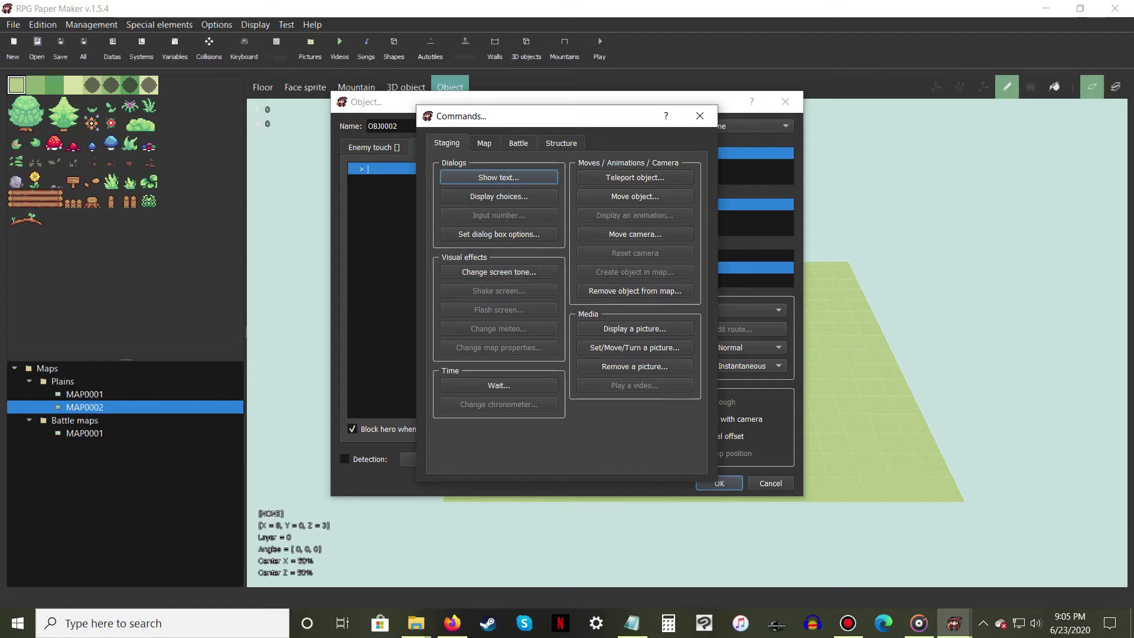
left_click(635, 197)
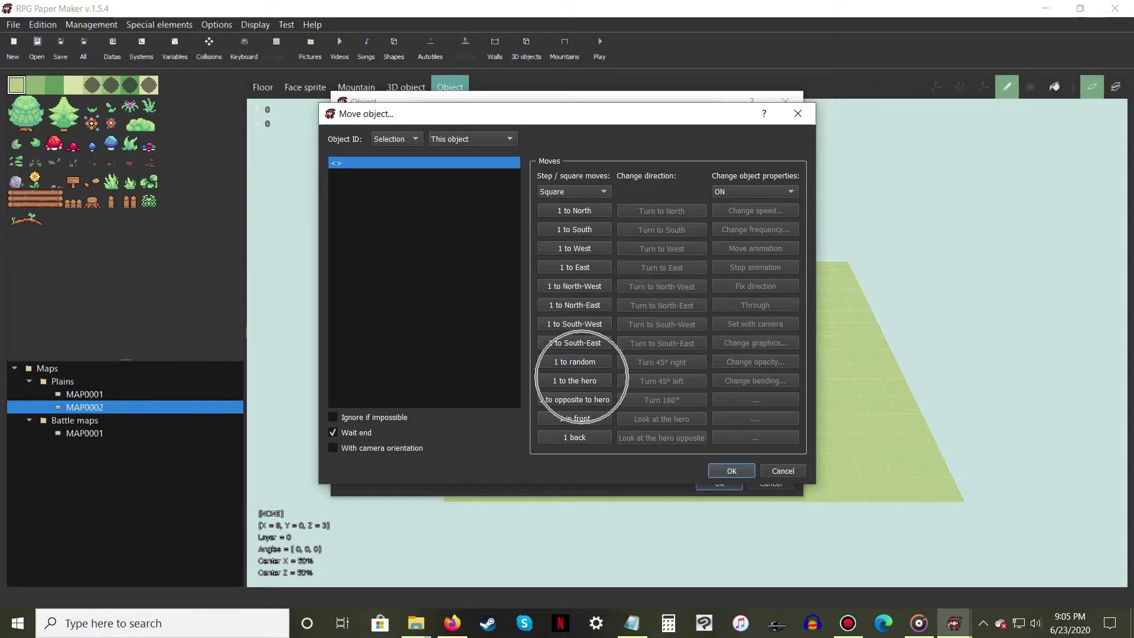
left_click(575, 380)
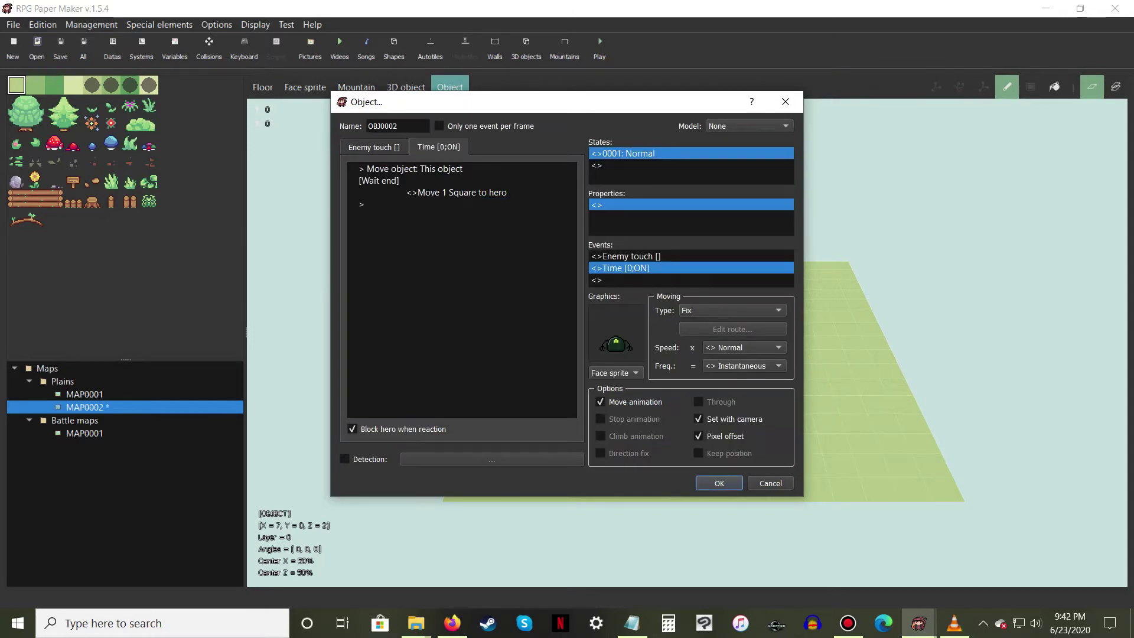
left_click(739, 366)
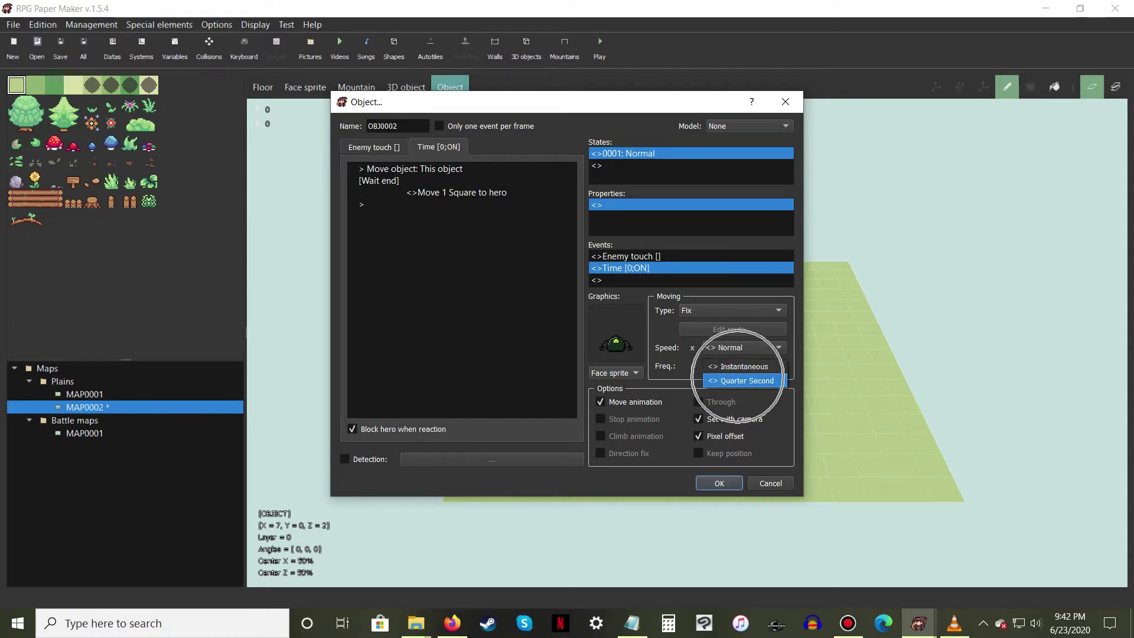
left_click(738, 380)
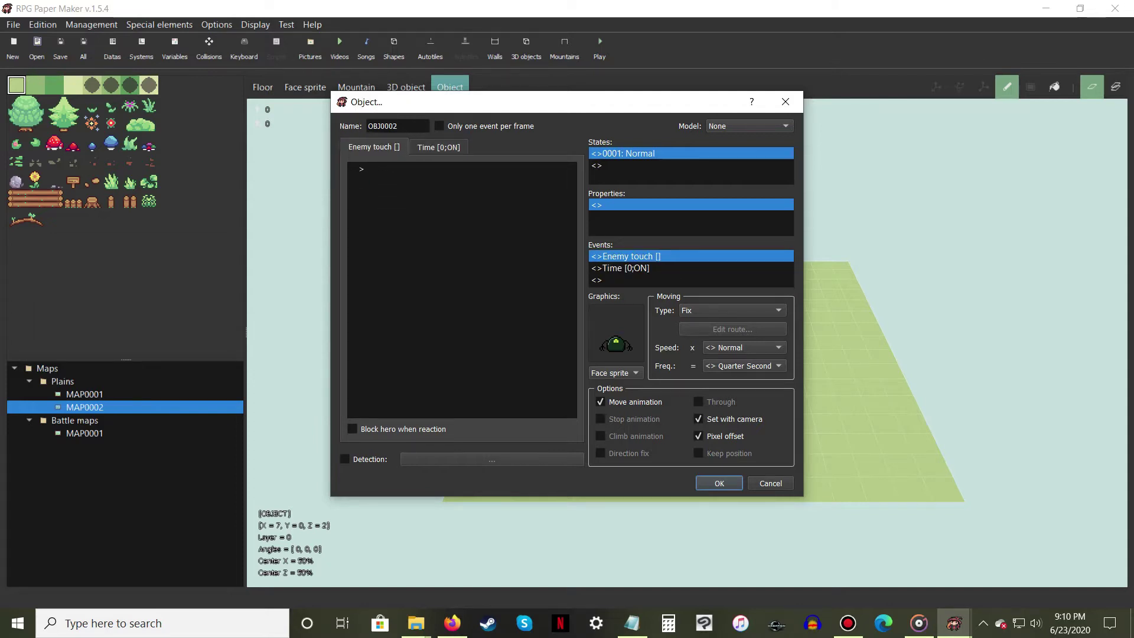
Add a Start a battle command to the Enemy touch event with troop 0004: Troxill and Defeat causes Game Over disabled
right_click(386, 170)
left_click(404, 178)
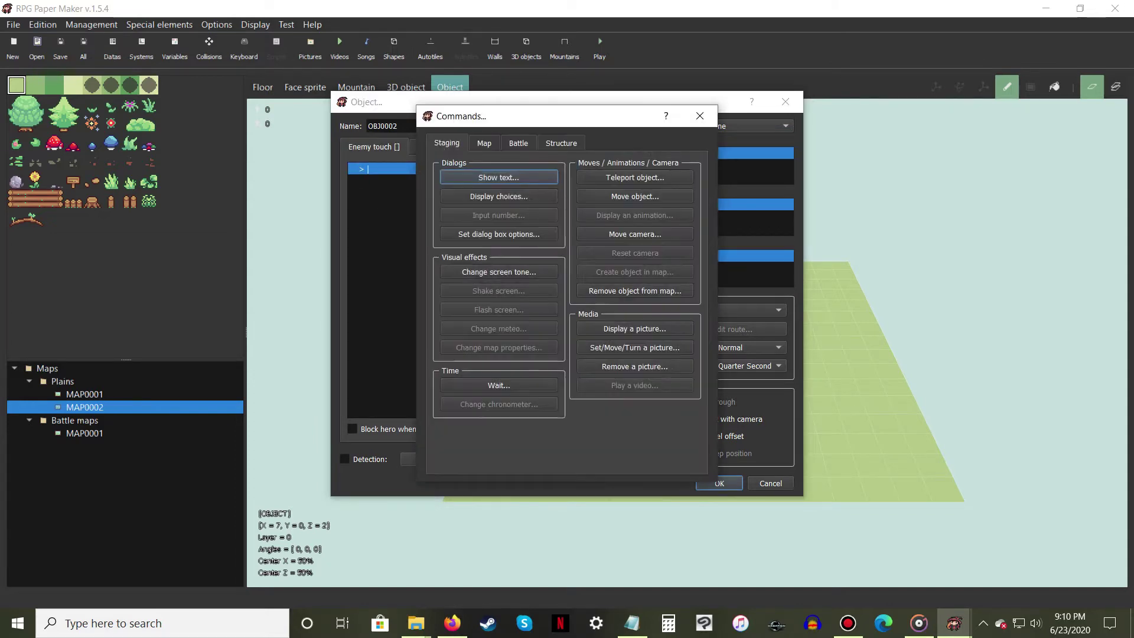
left_click(519, 143)
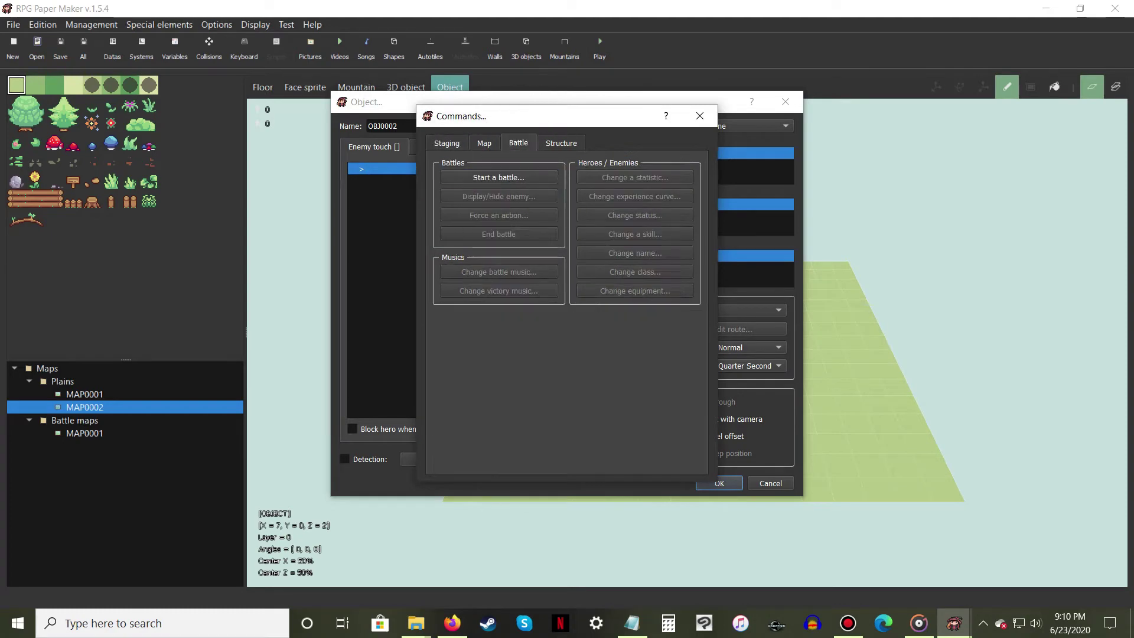
left_click(499, 177)
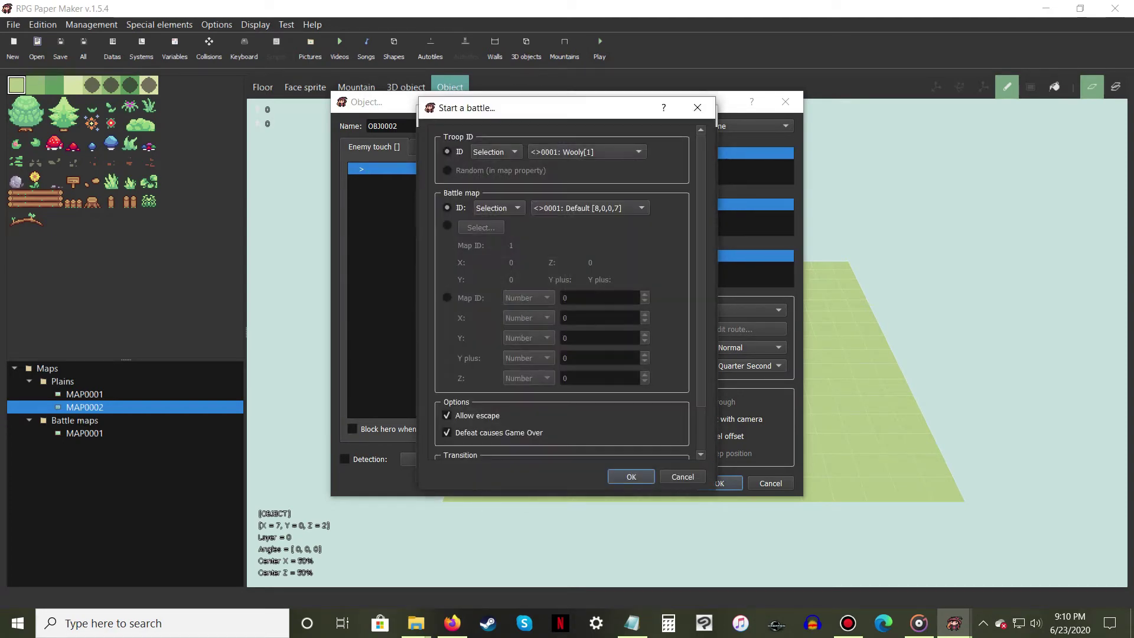
left_click(587, 151)
left_click(574, 194)
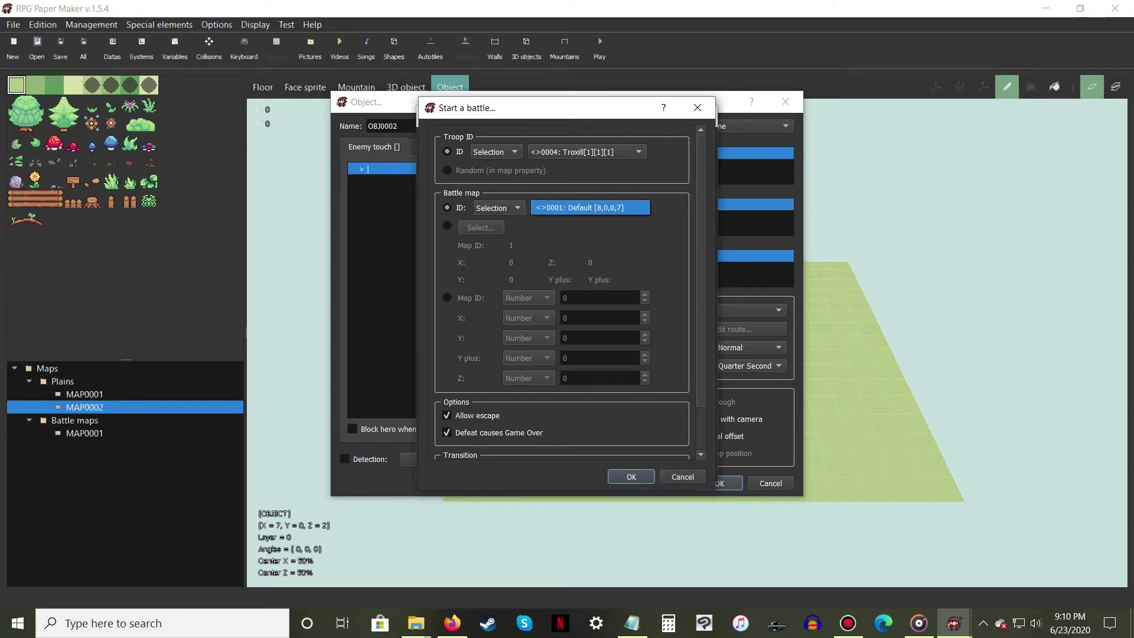
scroll(567, 292, "down", 3)
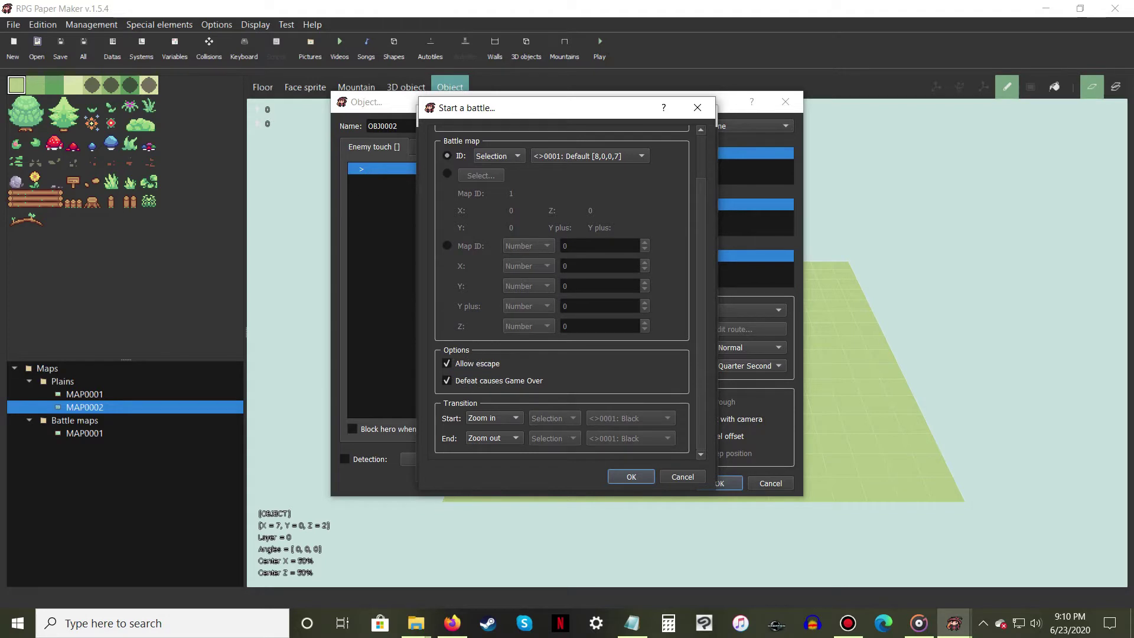
key("ctrl")
key("ctrl")
left_click(447, 381)
left_click(629, 477)
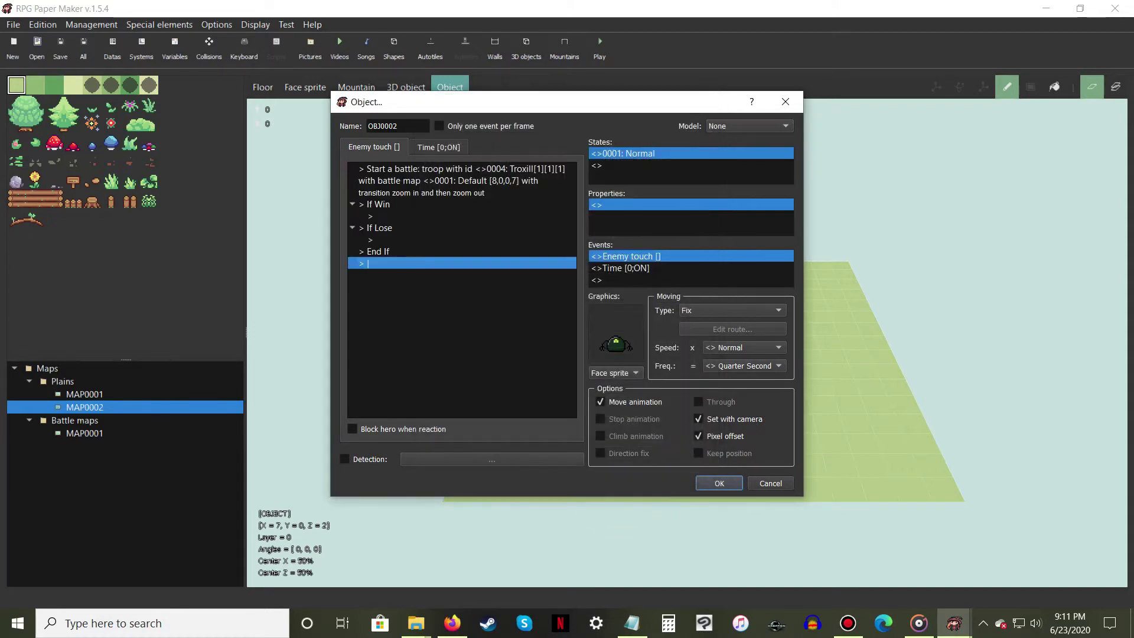
left_click(392, 216)
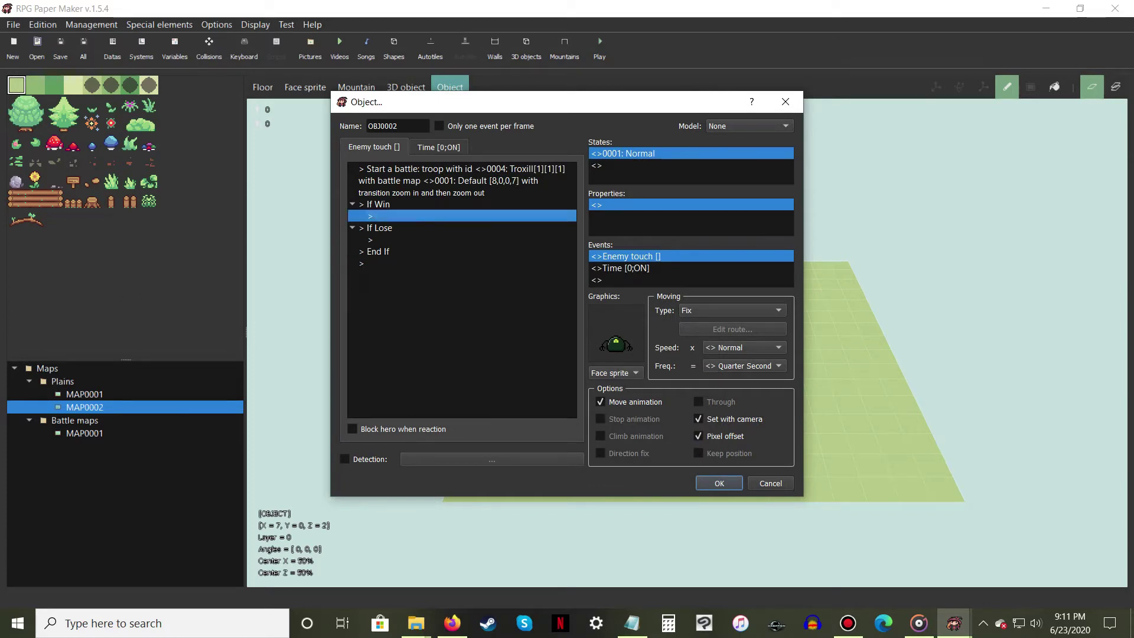
left_click(392, 240)
left_click(386, 239)
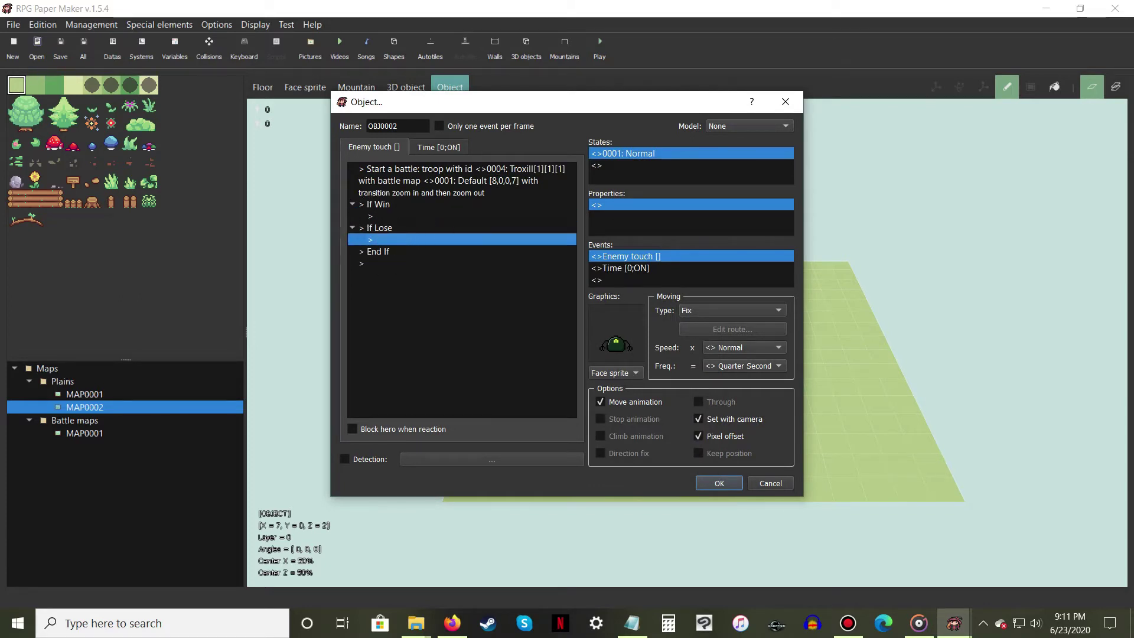
left_click(377, 216)
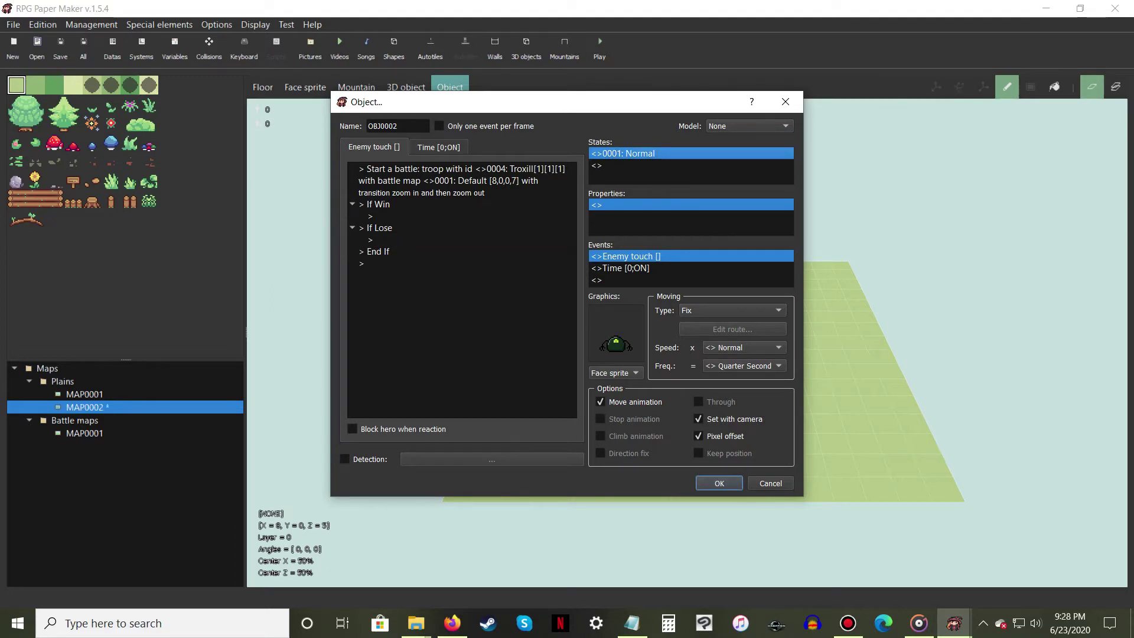
Add the state 0002: Normal II to the enemy object's states
right_click(603, 165)
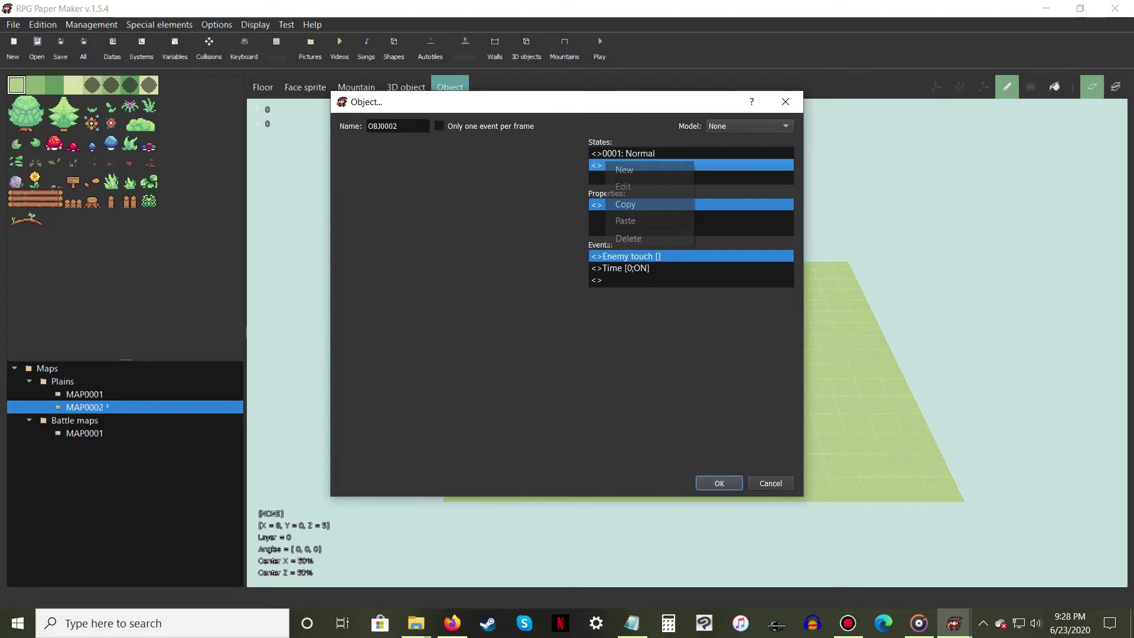
left_click(626, 169)
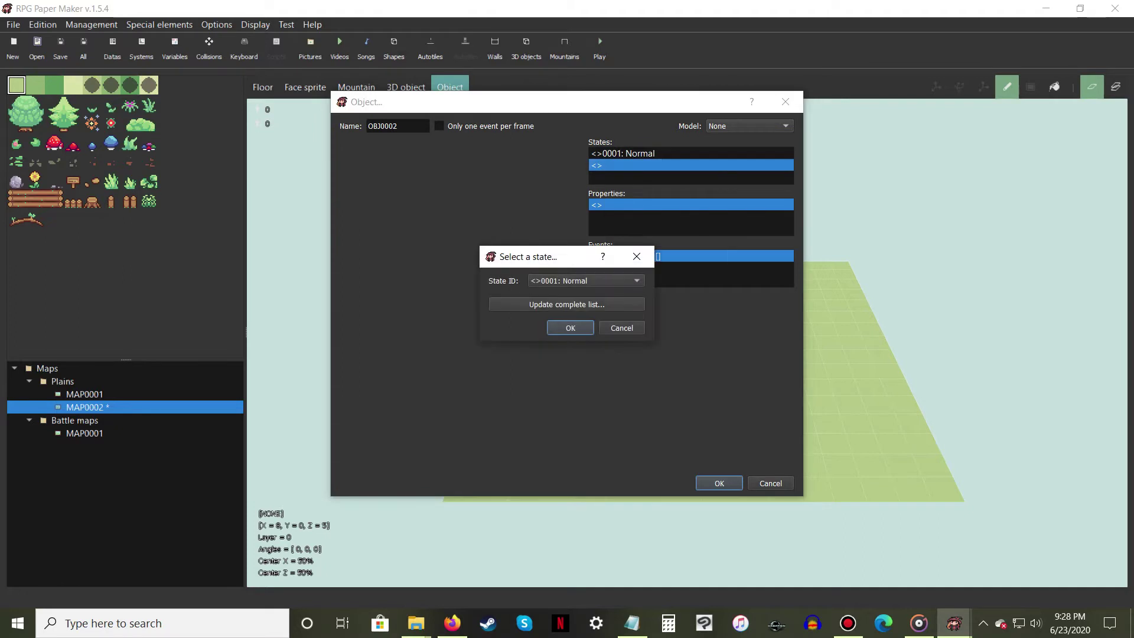
left_click(587, 303)
left_click(567, 209)
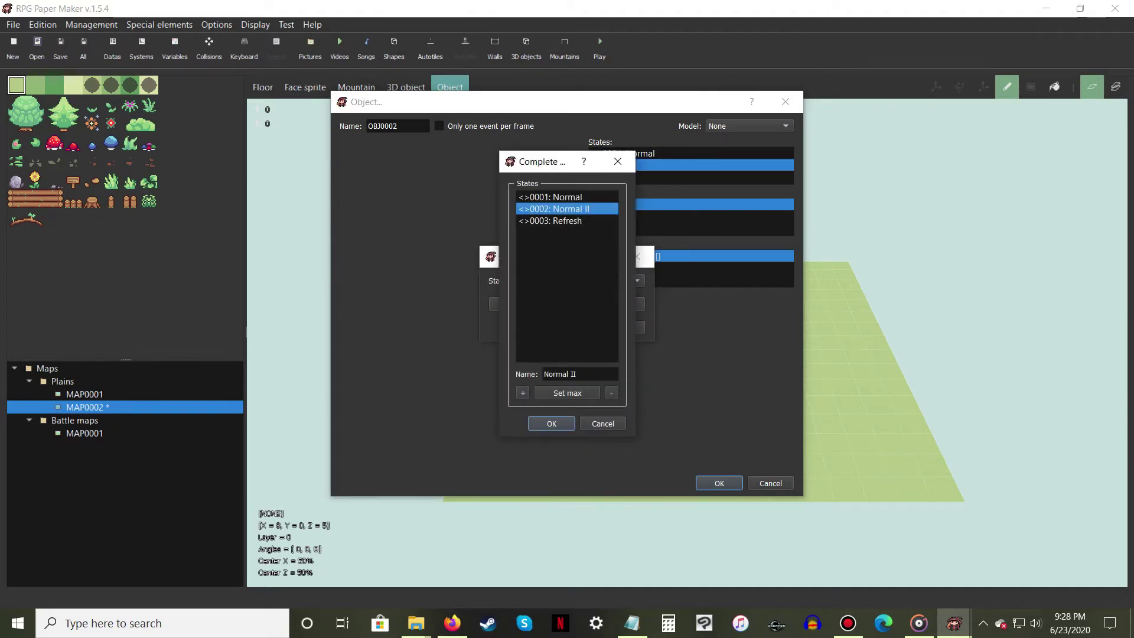
left_click(551, 423)
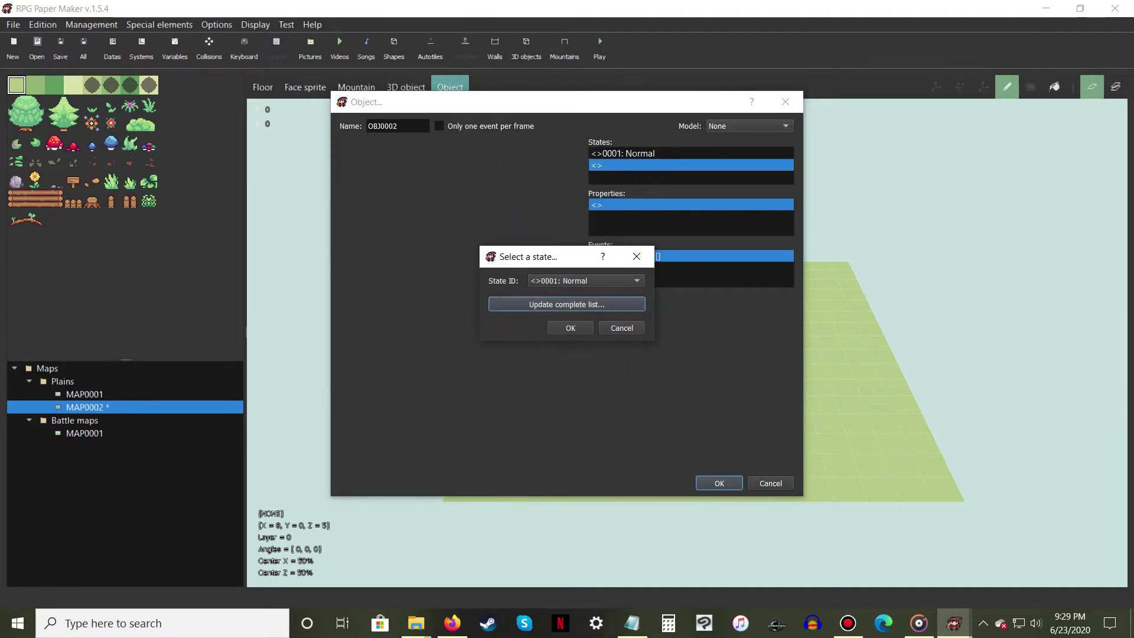
left_click(585, 281)
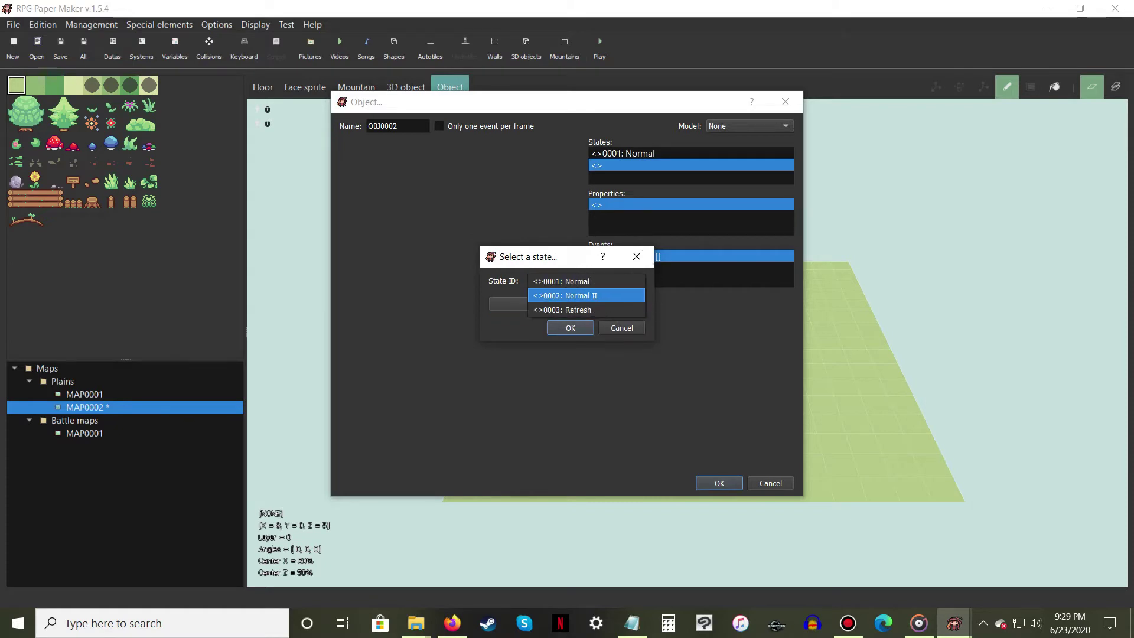
left_click(585, 295)
left_click(571, 328)
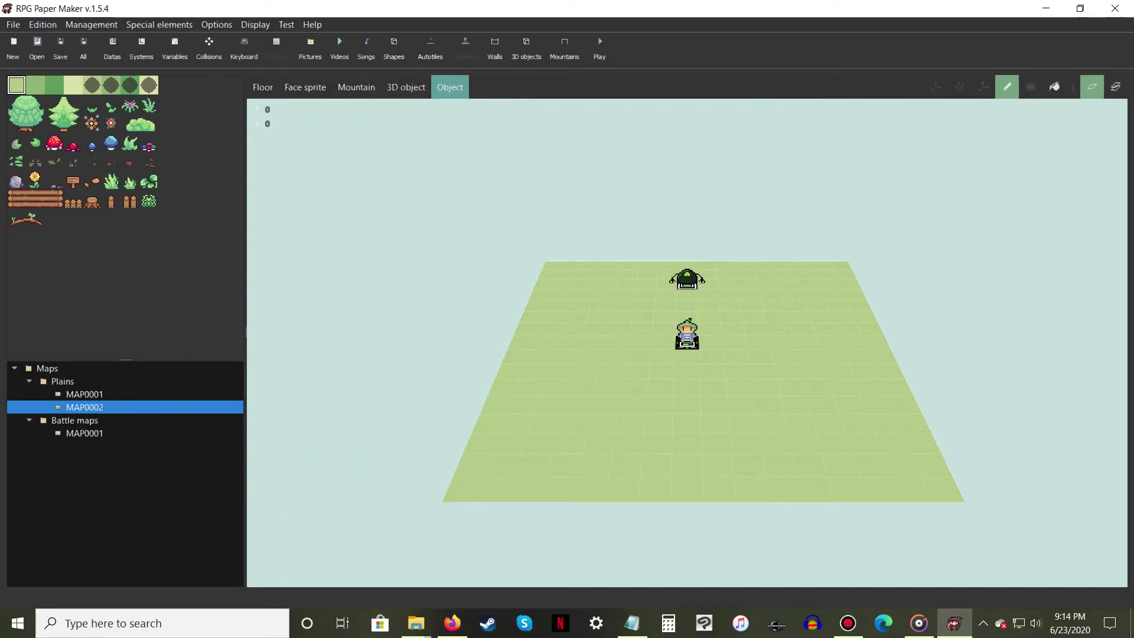
Inspect the Has Escaped variable and the parameters and commands of the Escaped common reaction
left_click(171, 44)
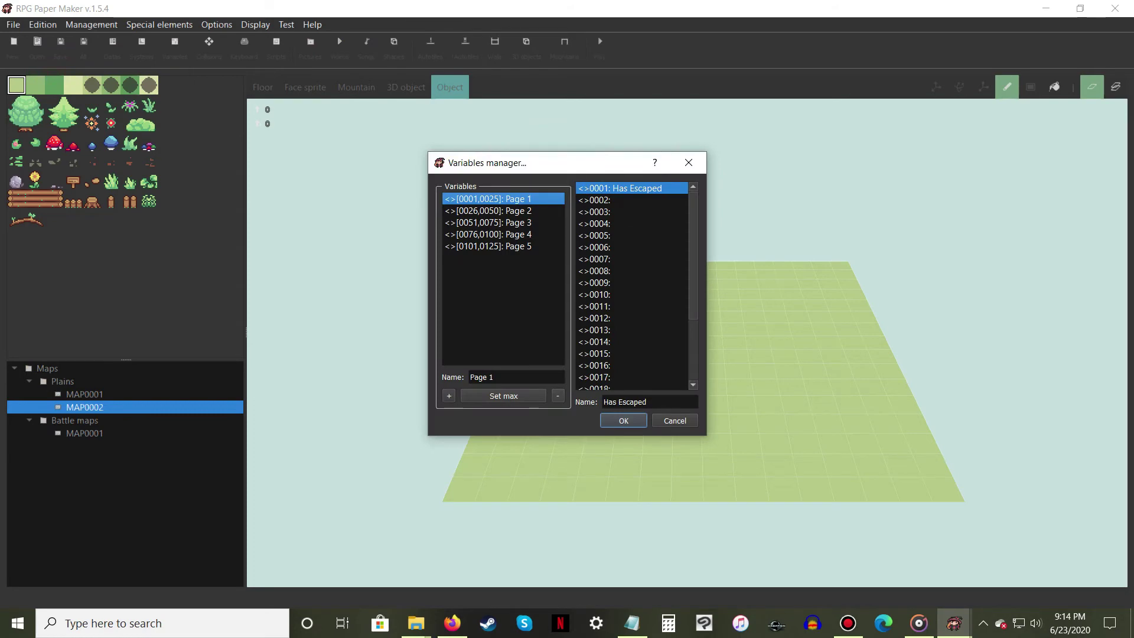
key("Return")
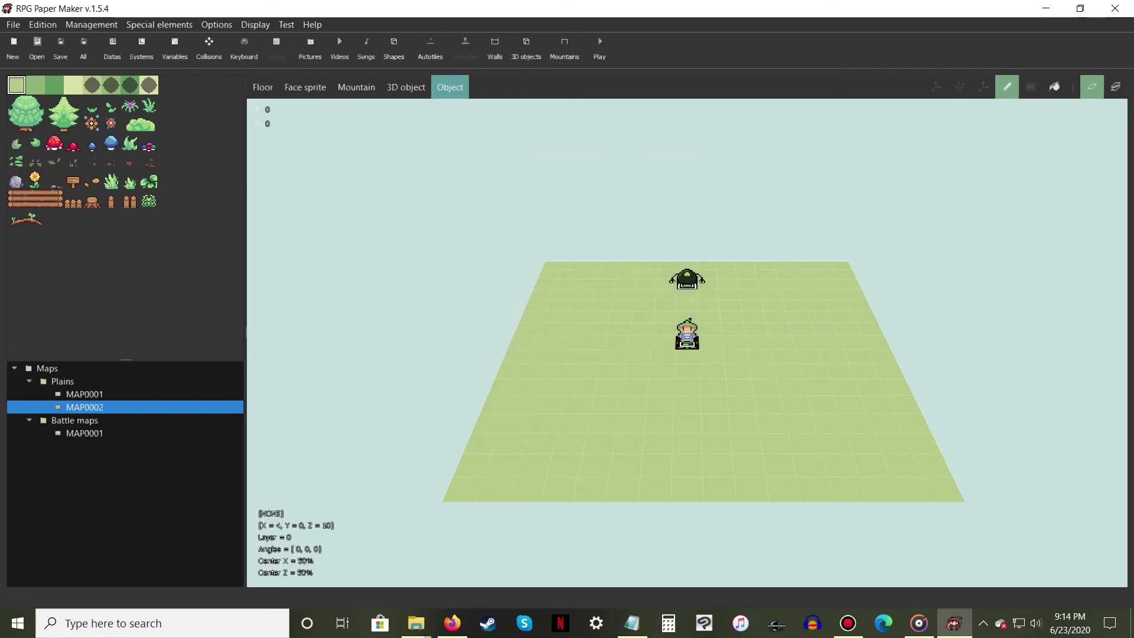
left_click(141, 47)
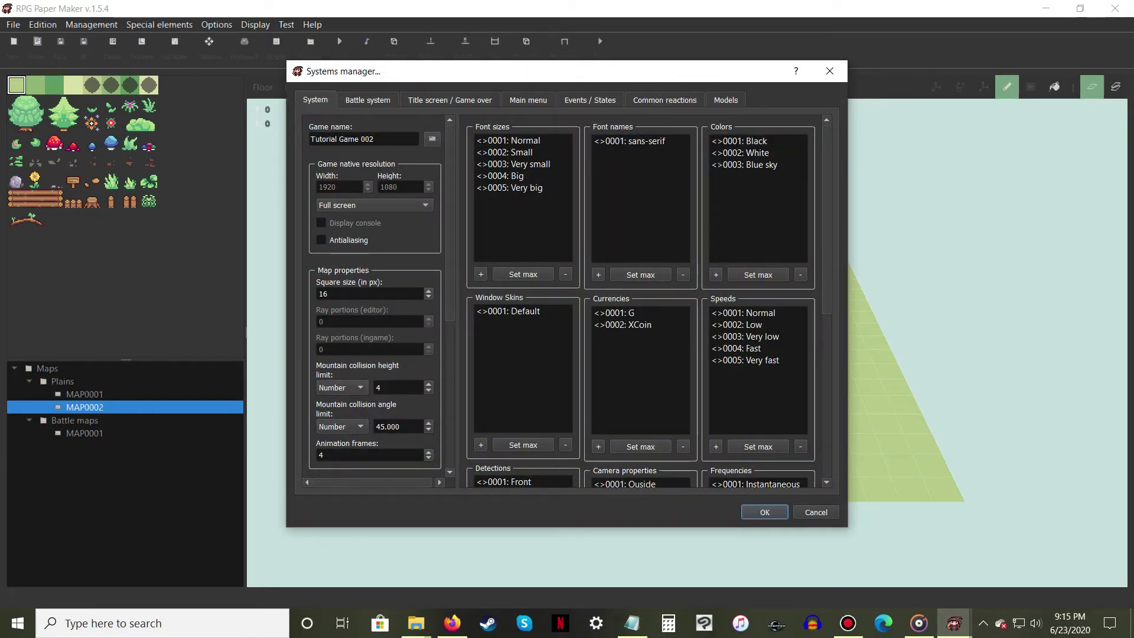
left_click(655, 99)
key("ctrl")
key("ctrl")
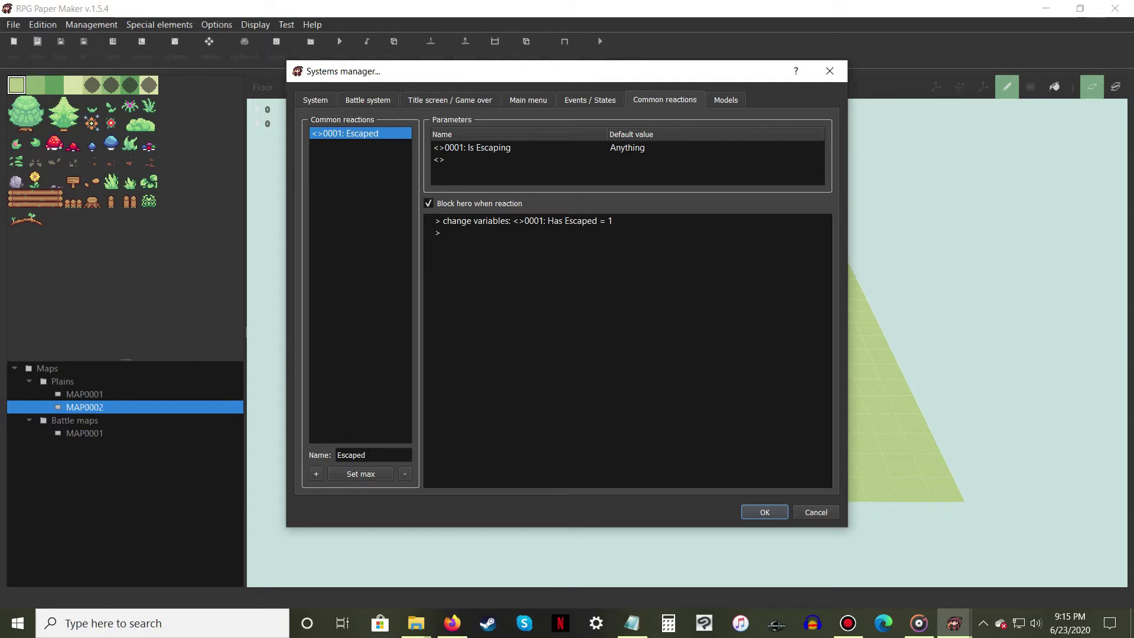
Check the name and default value of the Is Escaping parameter in the Escaped common reaction
right_click(492, 137)
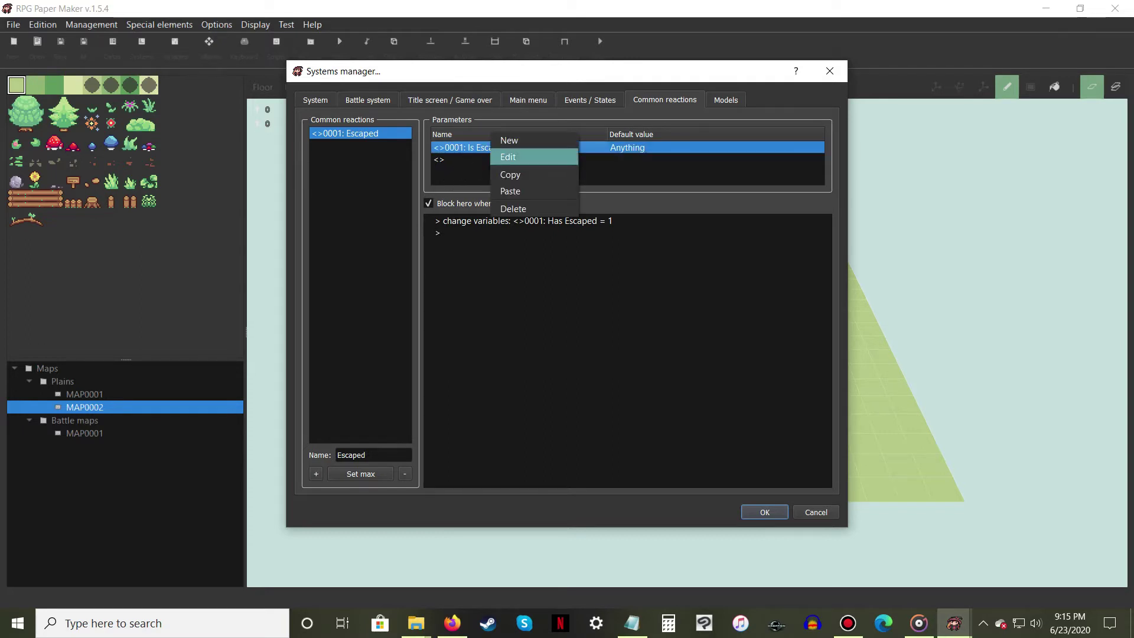
left_click(508, 157)
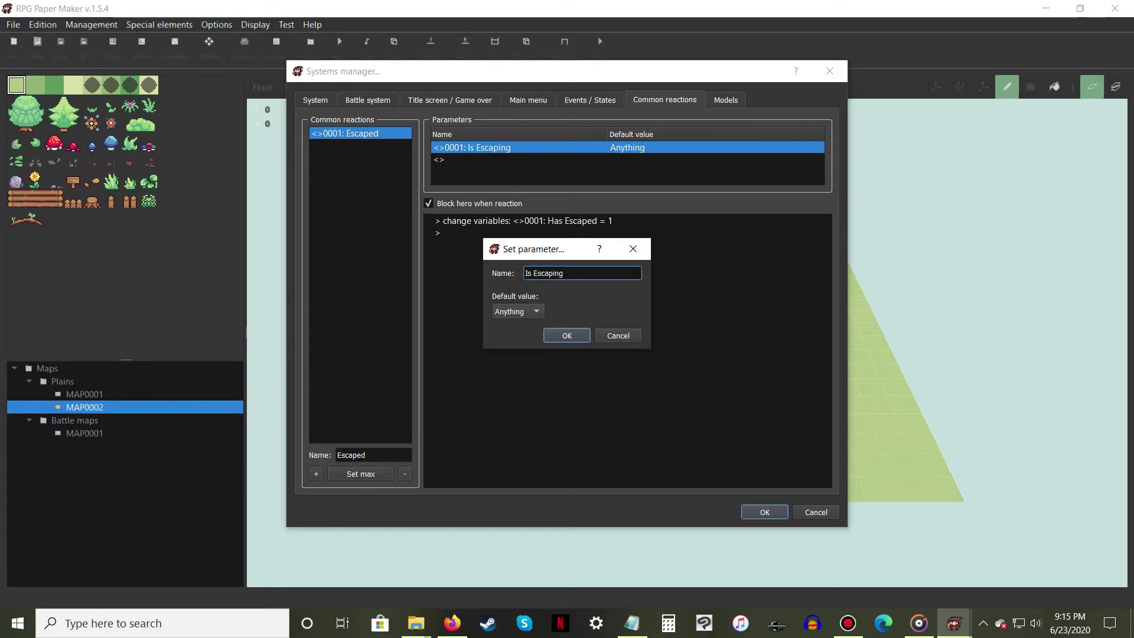
key("Return")
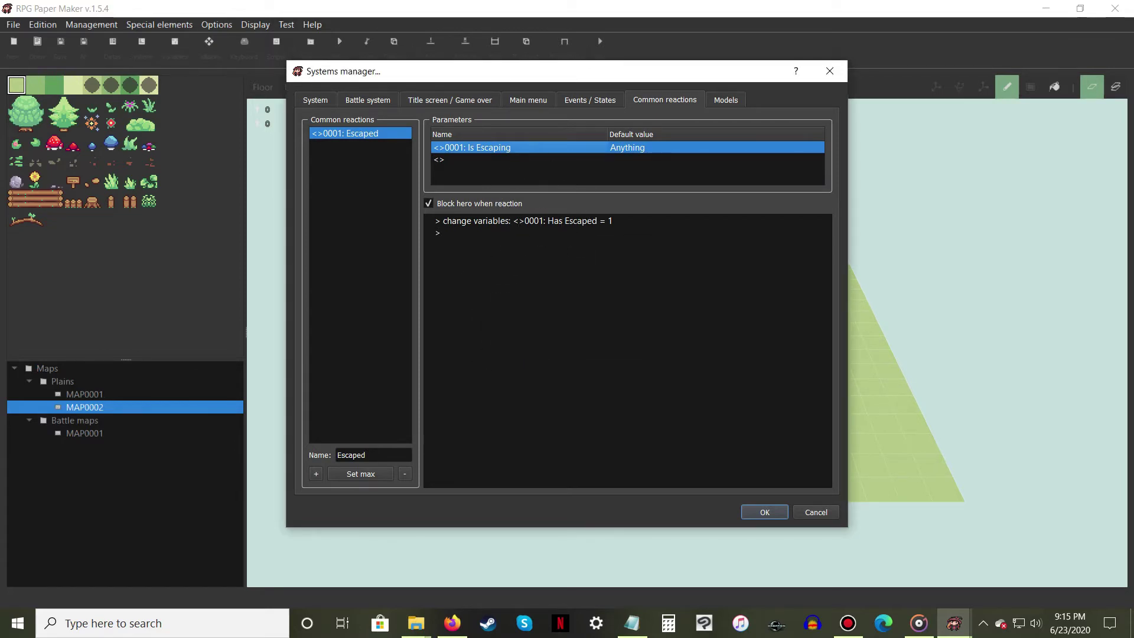
right_click(541, 220)
left_click(551, 228)
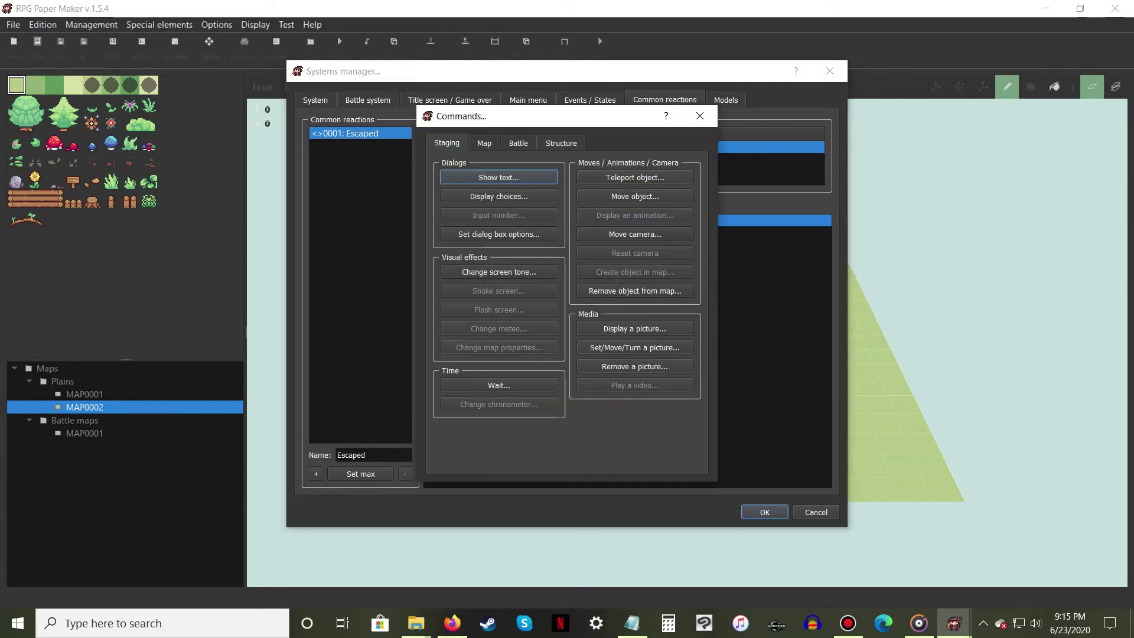
left_click(558, 142)
left_click(613, 188)
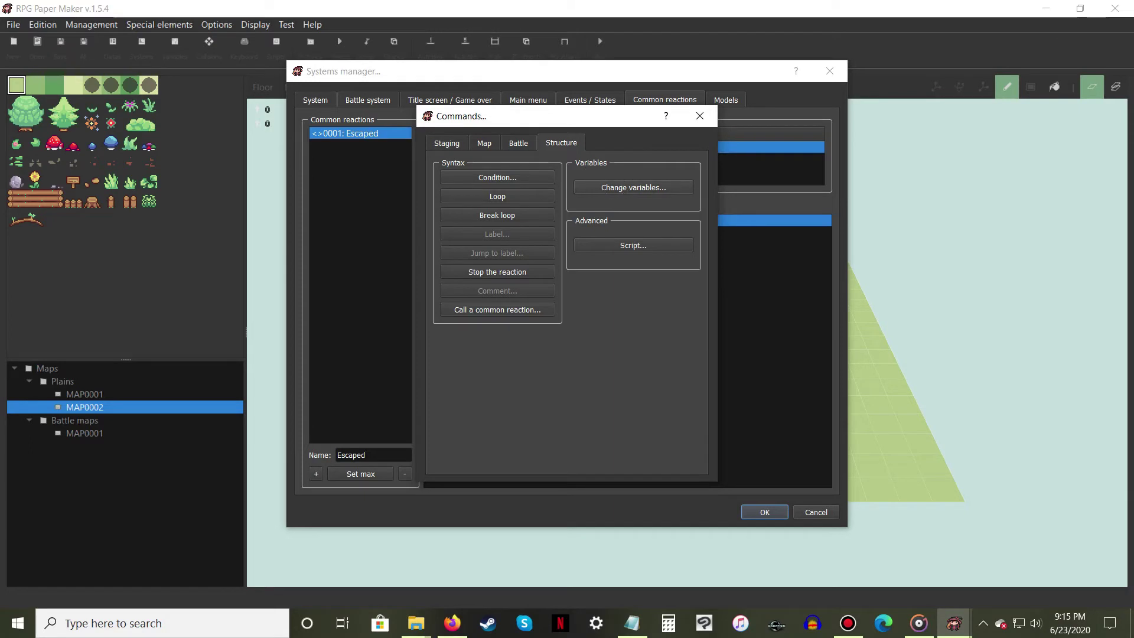
left_click(700, 116)
Review the variable, operation and value set in the Escaped reaction's Change variables command
right_click(565, 220)
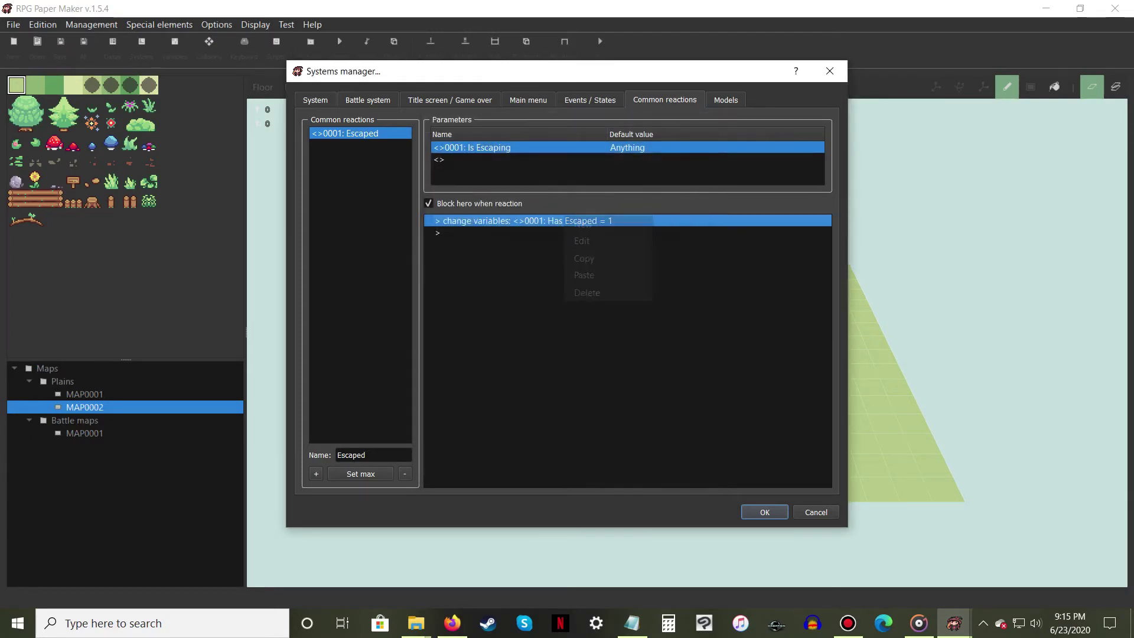
left_click(582, 241)
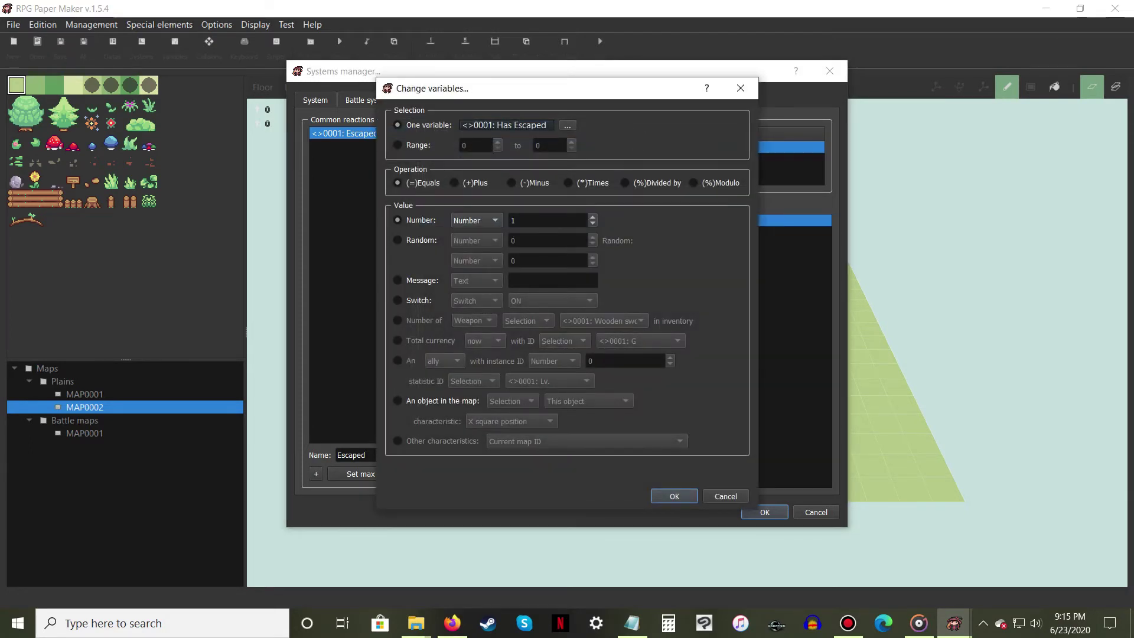
left_click(566, 125)
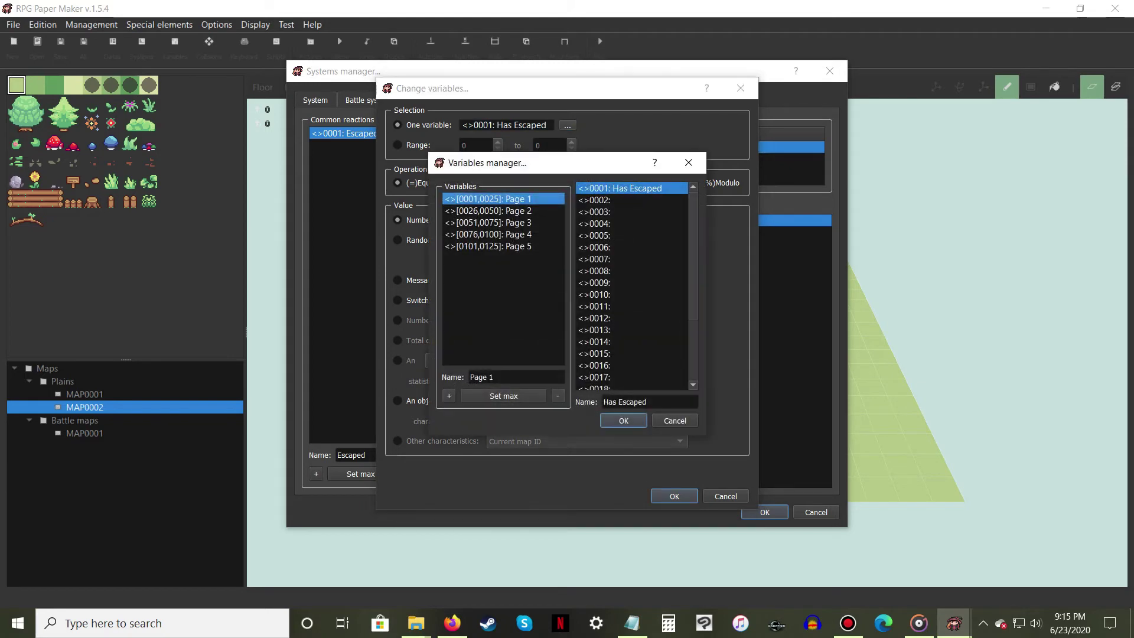
left_click(623, 420)
left_click(414, 183)
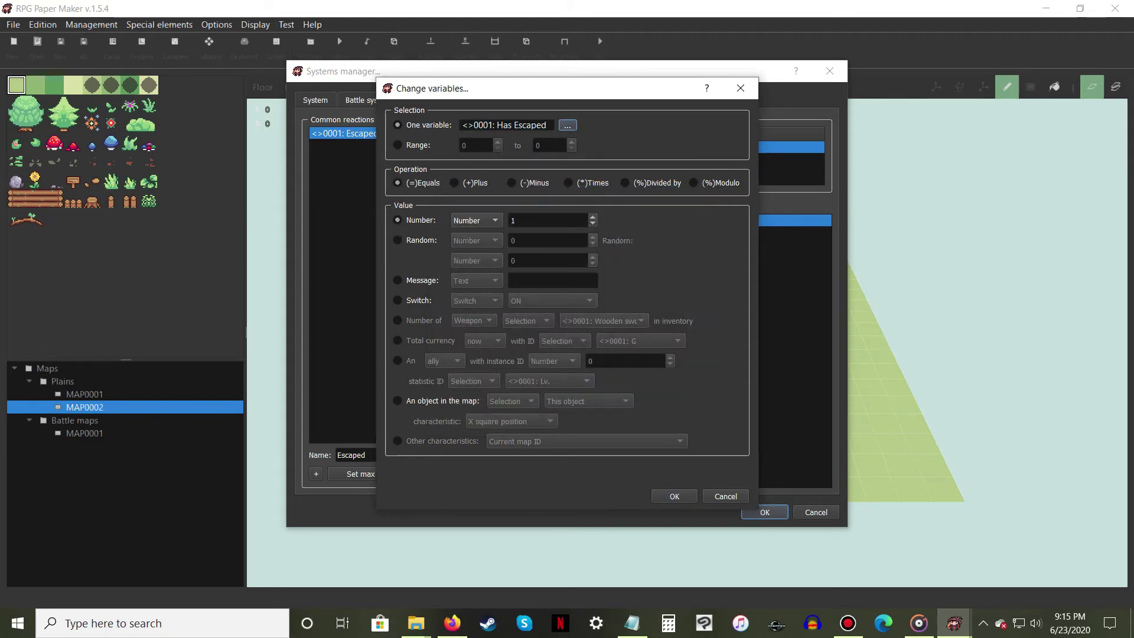
left_click(417, 220)
left_click(534, 220)
left_click(674, 495)
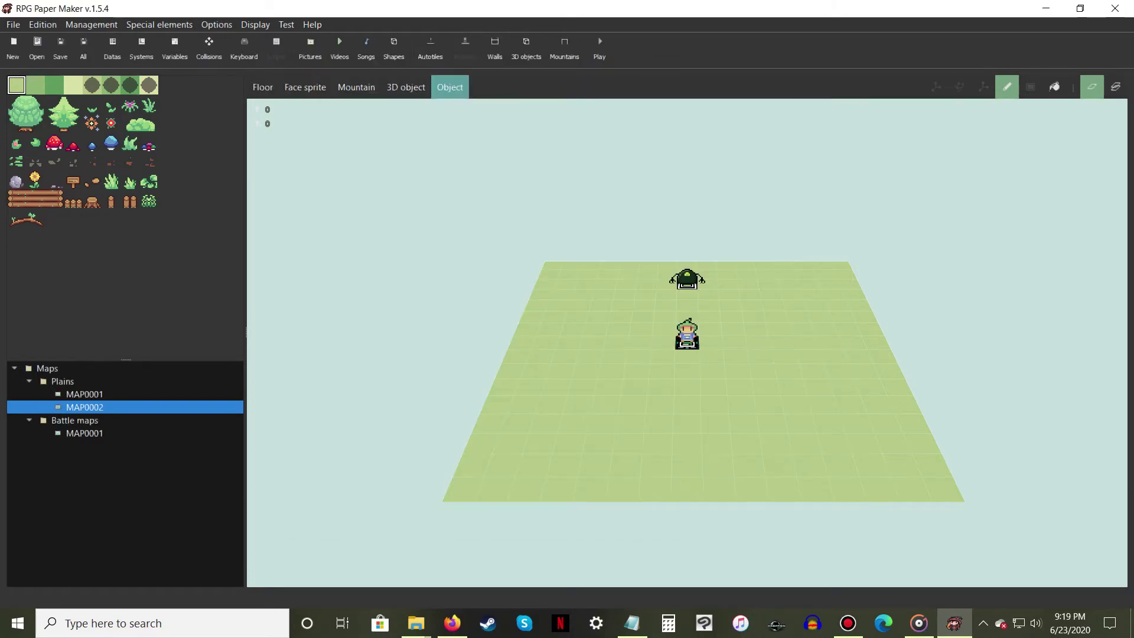
Add a Call common reaction effect with 0001: Escaped to the 0004: Escape skill in the Datas manager
left_click(112, 47)
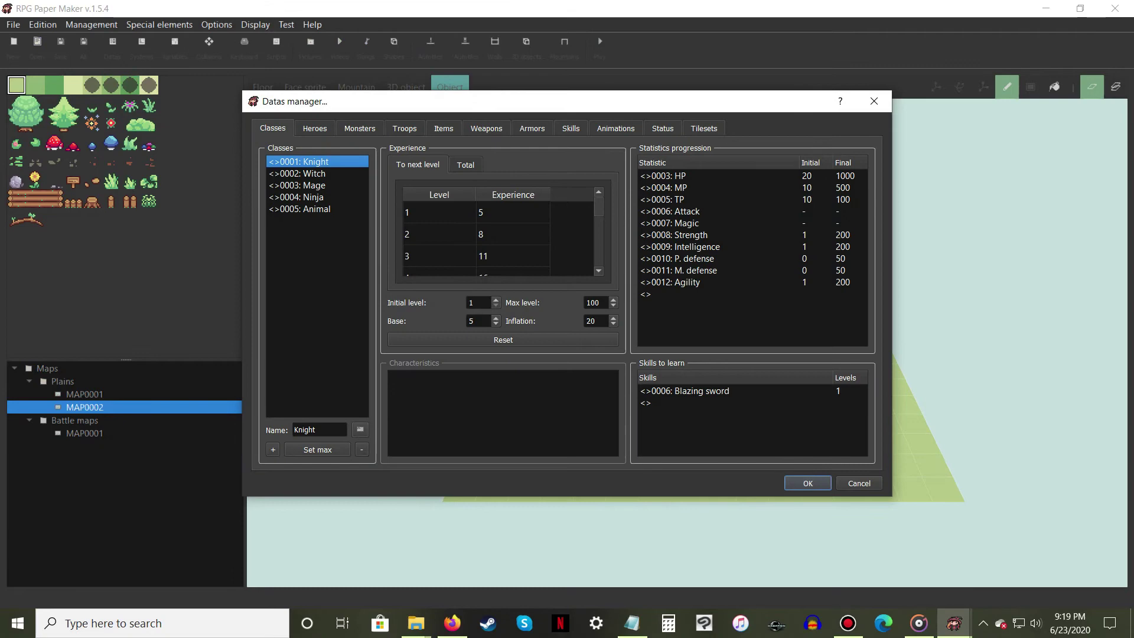
left_click(567, 127)
left_click(316, 196)
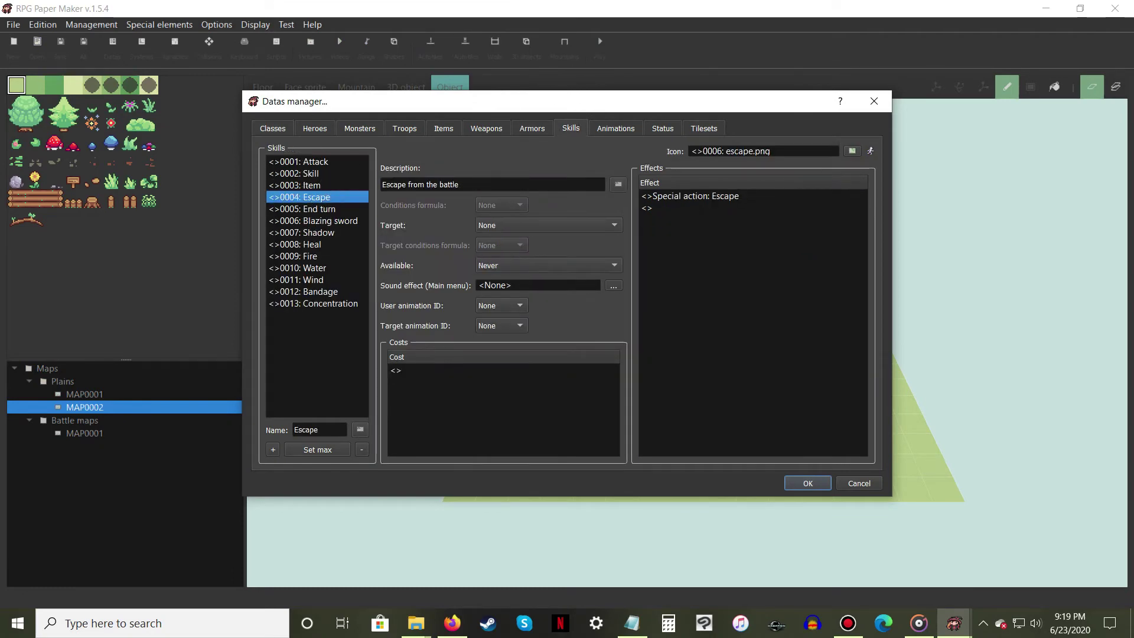
left_click(703, 195)
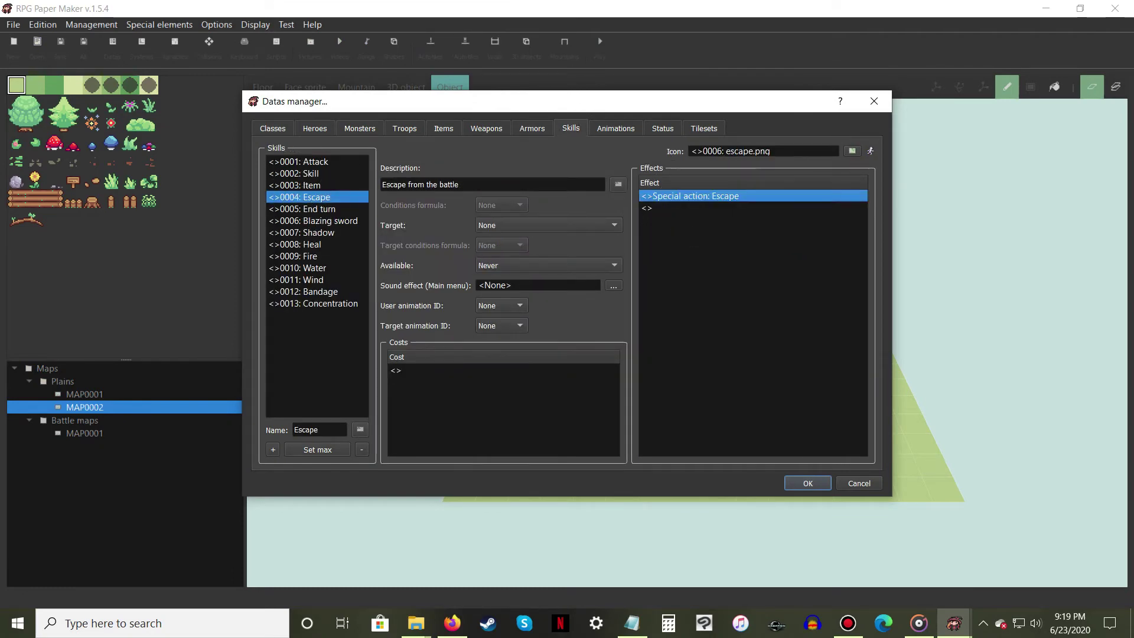
right_click(702, 195)
left_click(719, 188)
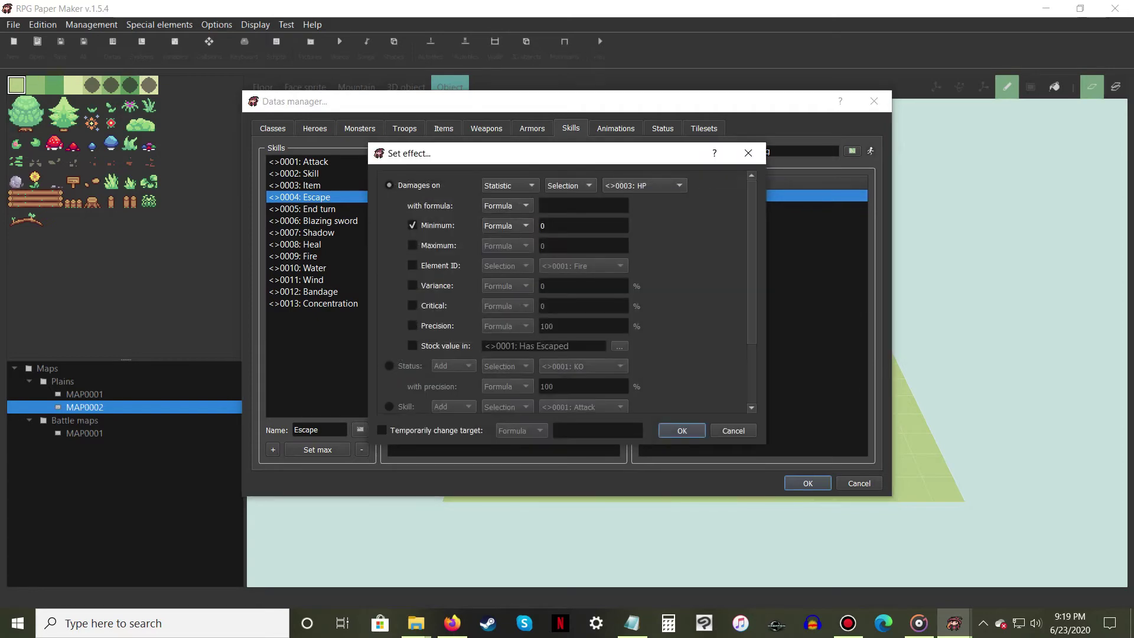
scroll(561, 289, "down", 3)
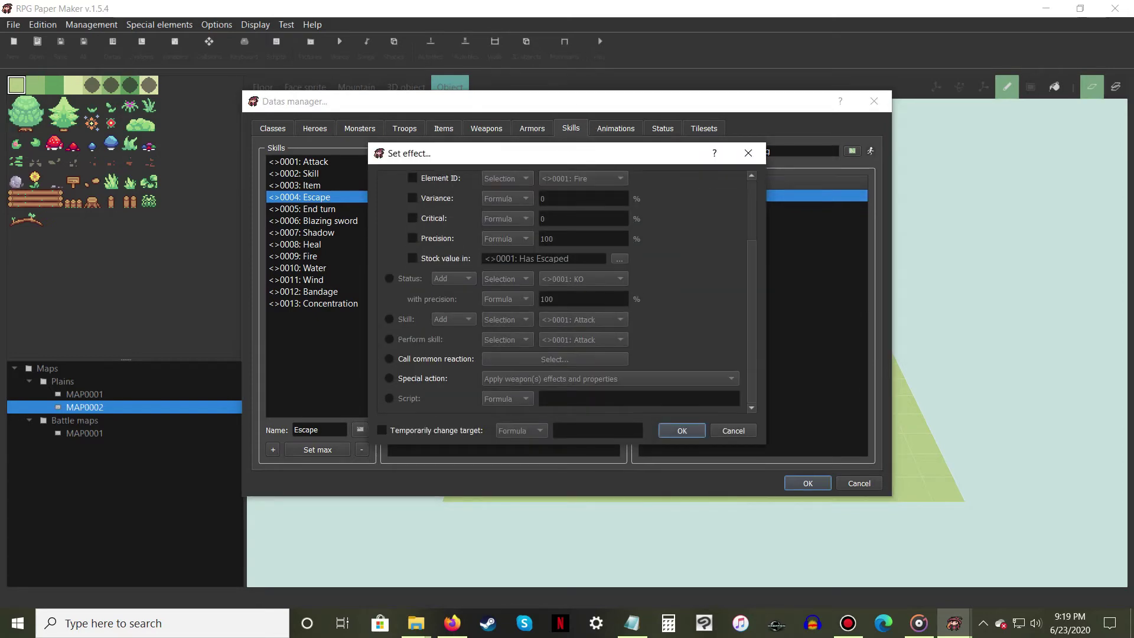
left_click(389, 359)
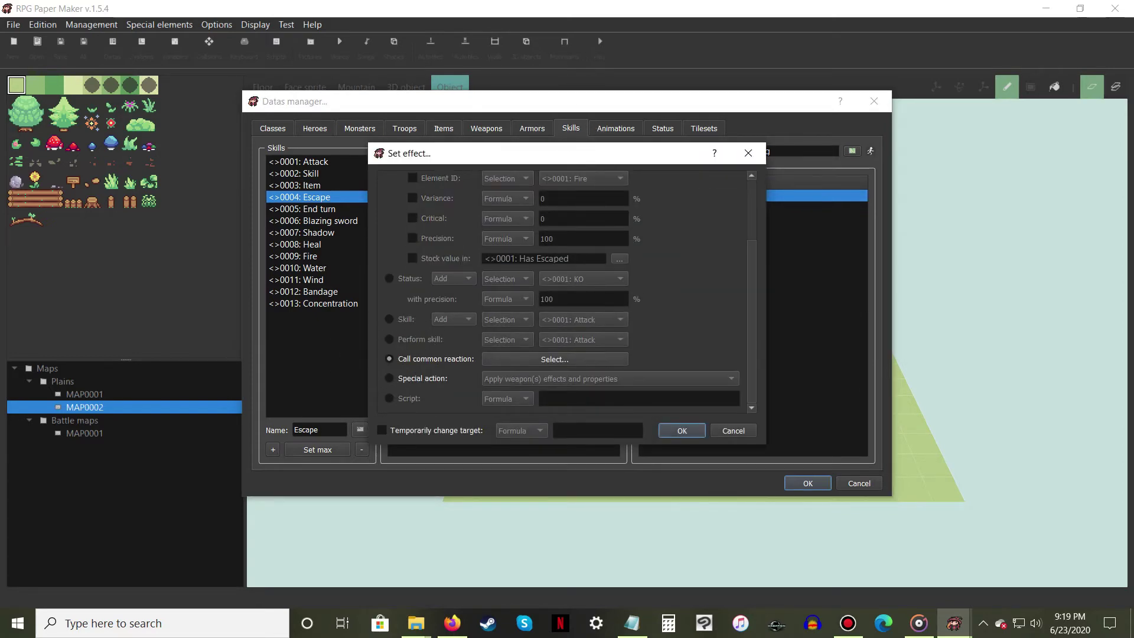
left_click(555, 359)
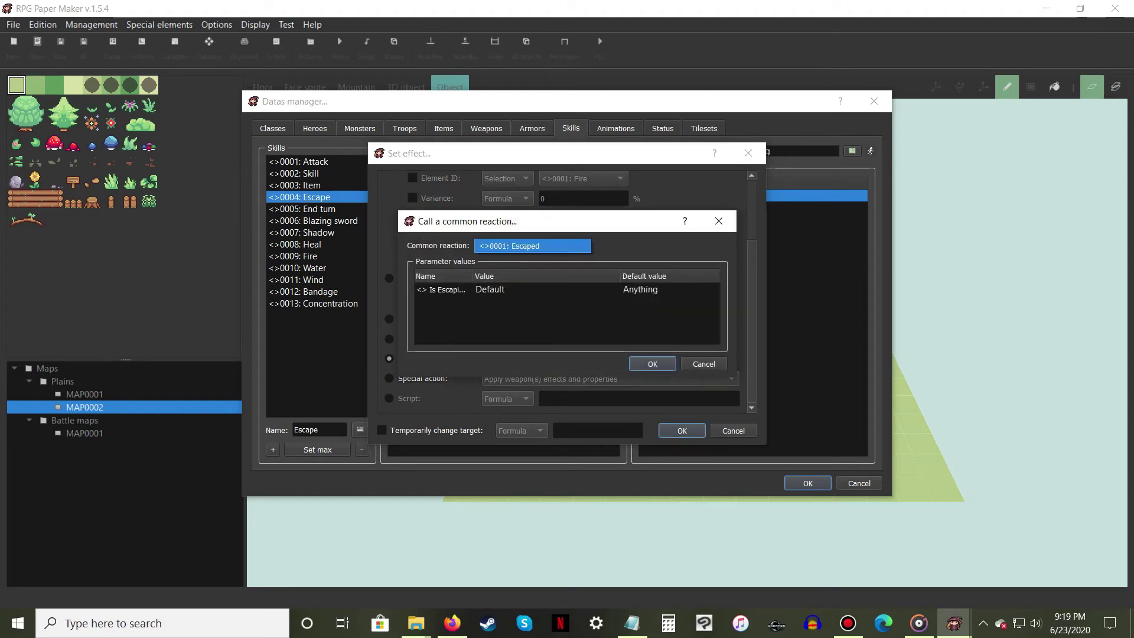
left_click(580, 246)
left_click(652, 364)
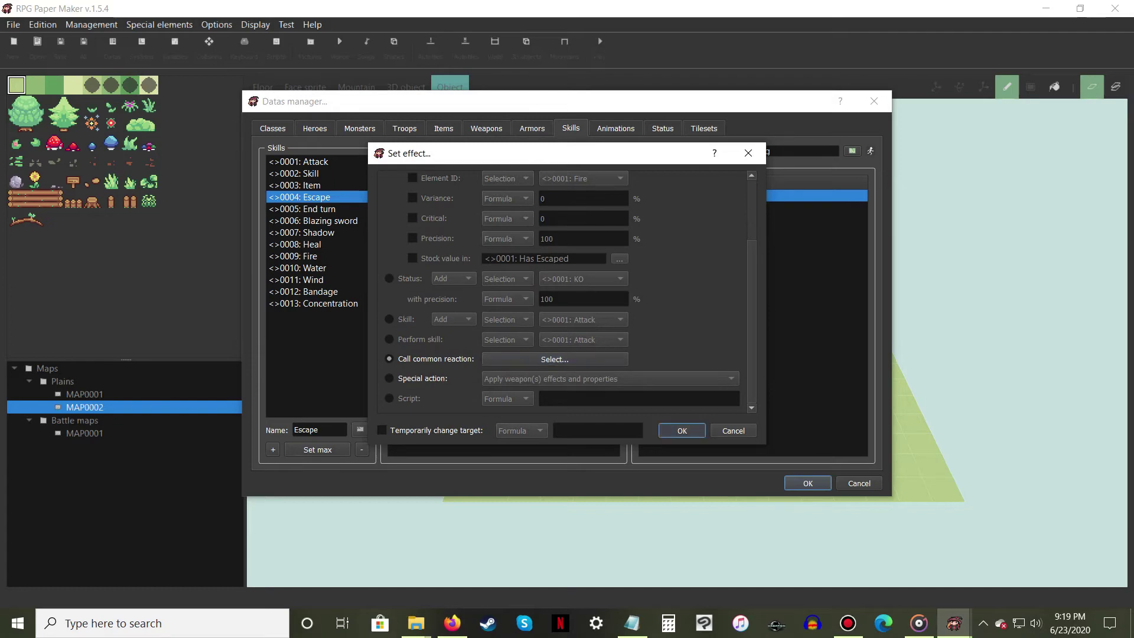
key("Return")
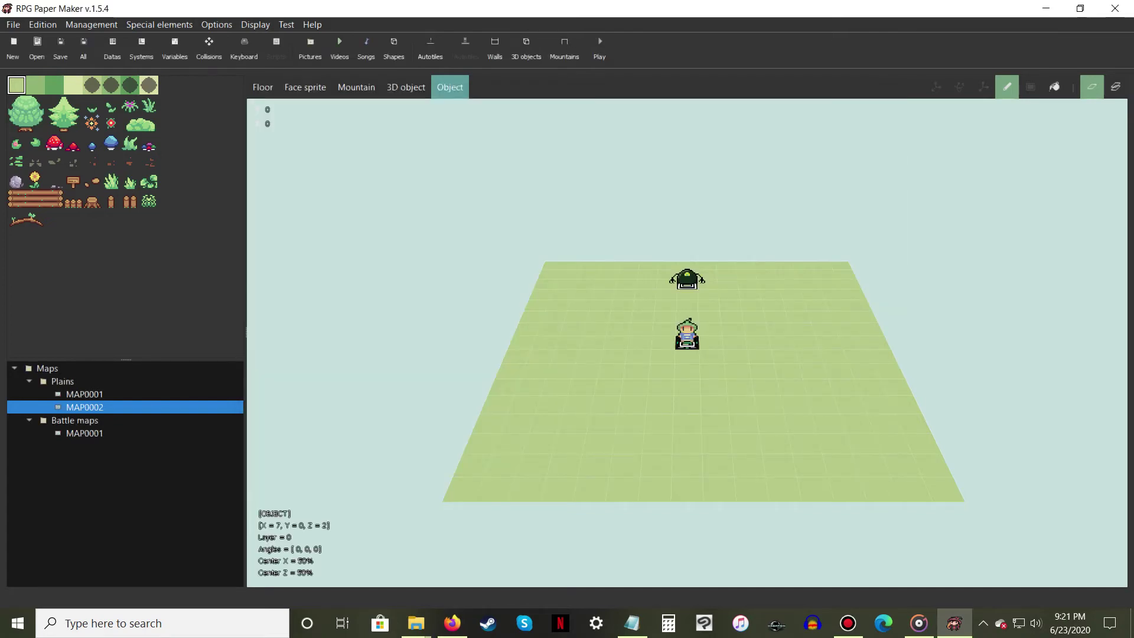
In the enemy object's If Win branch, add a condition that variable Has Escaped equals 1, with an else branch
right_click(683, 286)
left_click(709, 311)
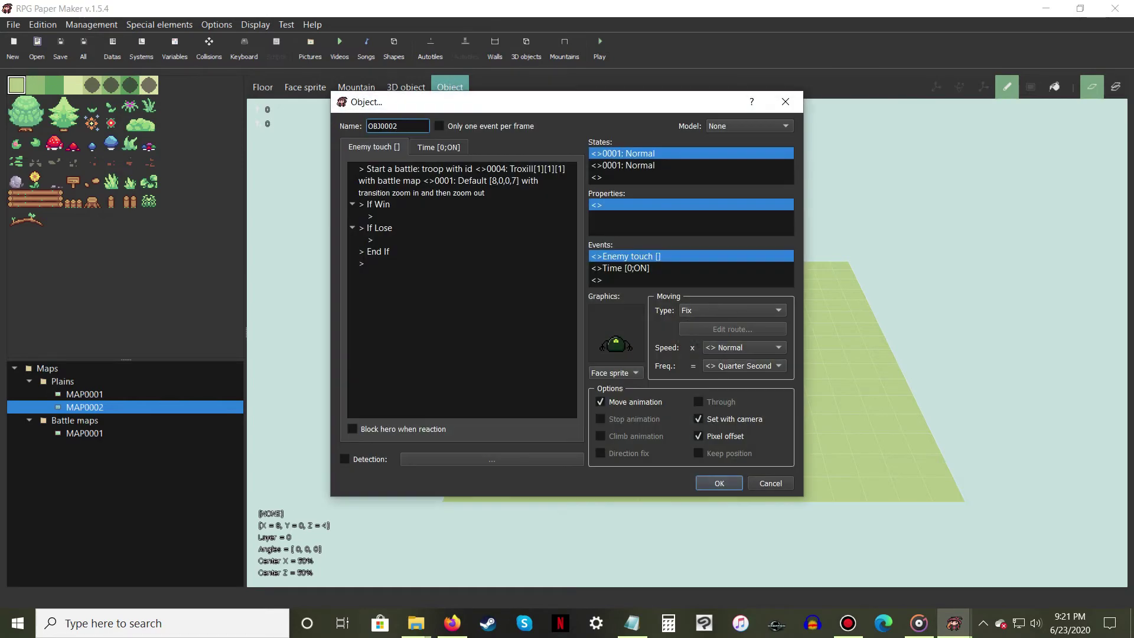
left_click(376, 216)
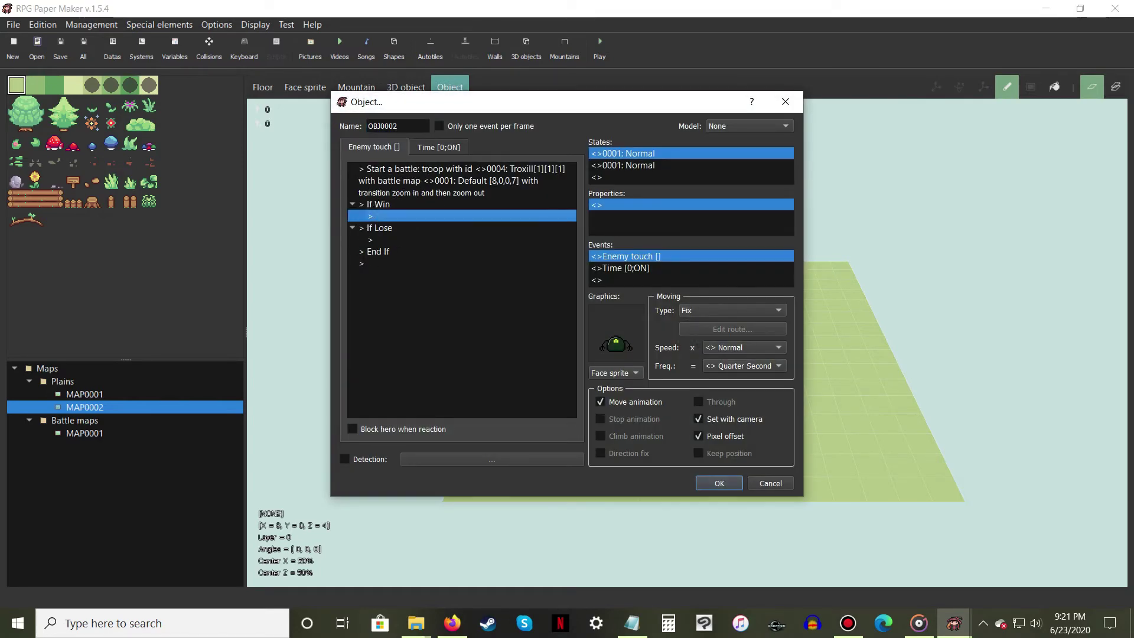
right_click(377, 216)
left_click(410, 221)
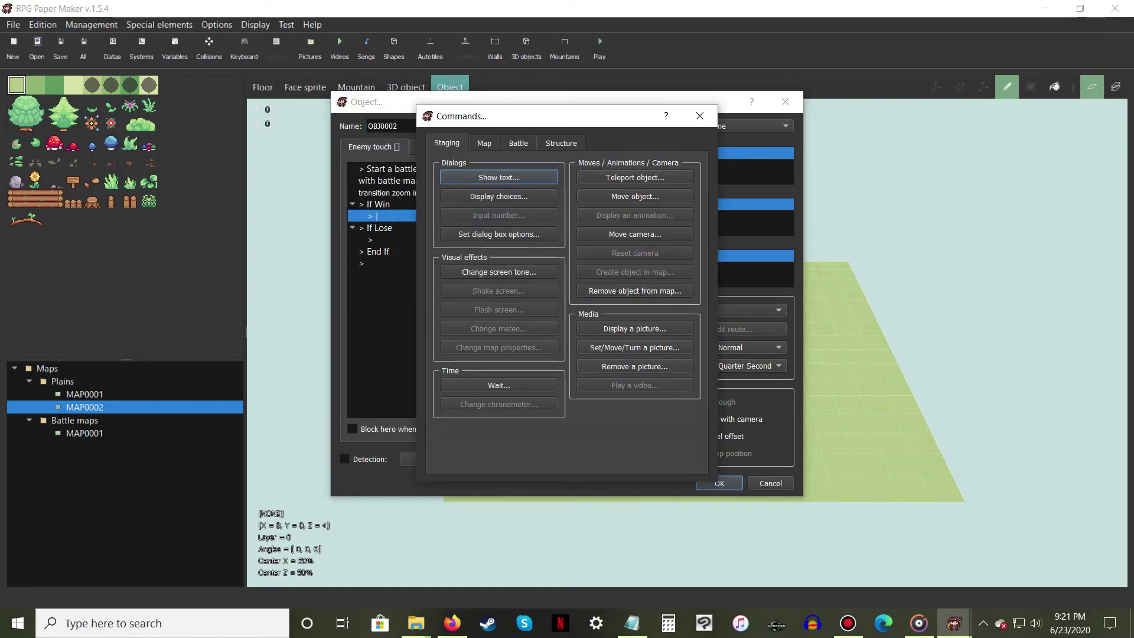
left_click(561, 143)
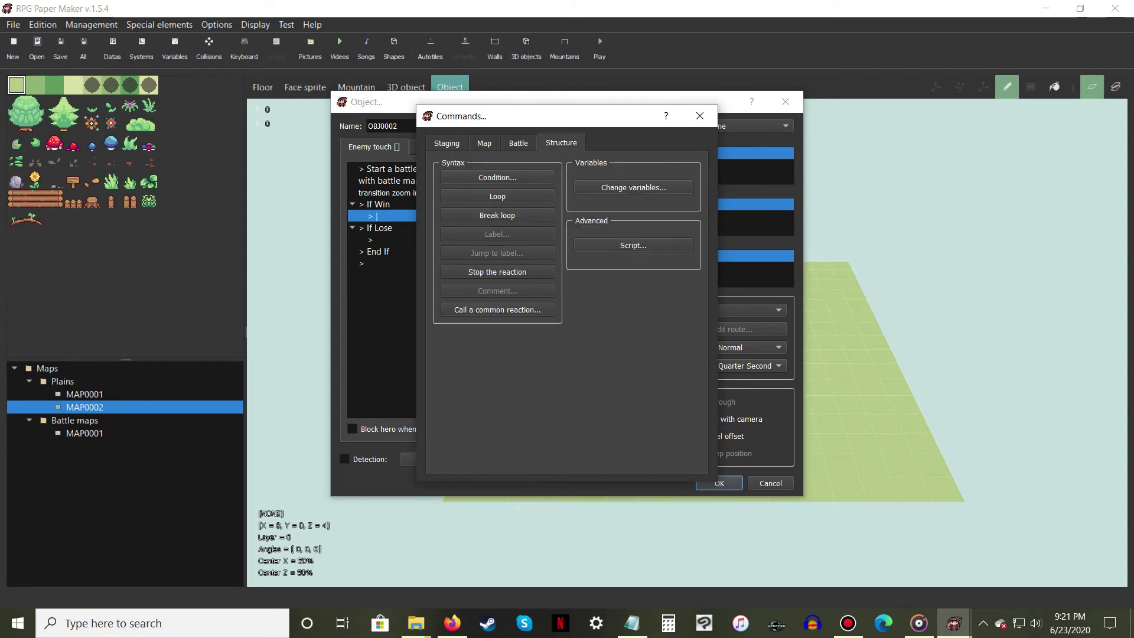
left_click(498, 177)
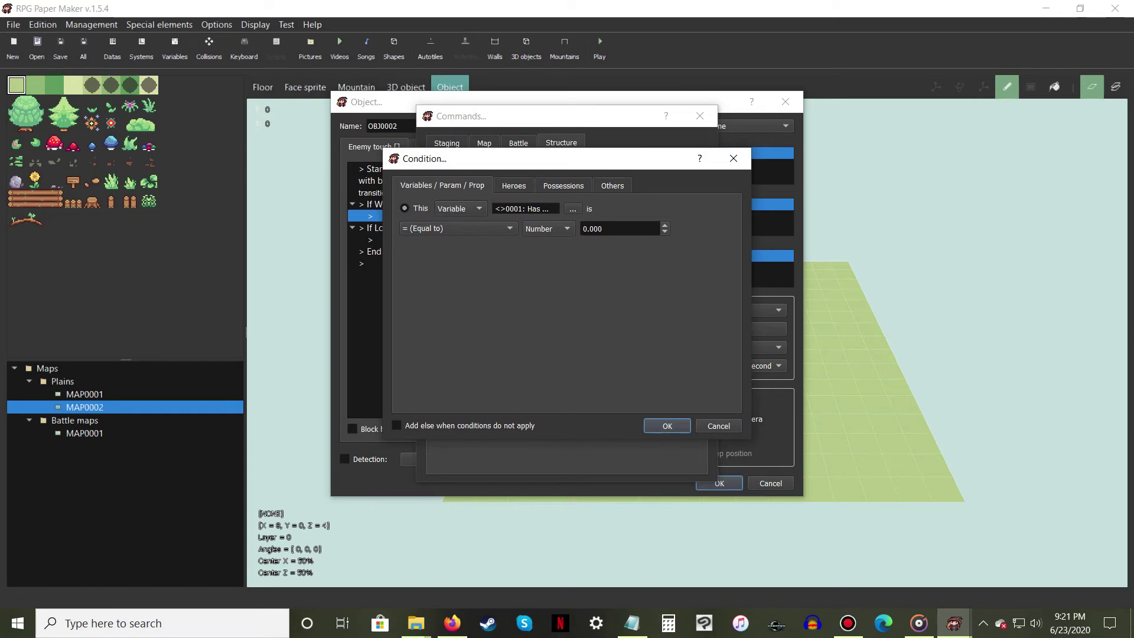
left_click(573, 208)
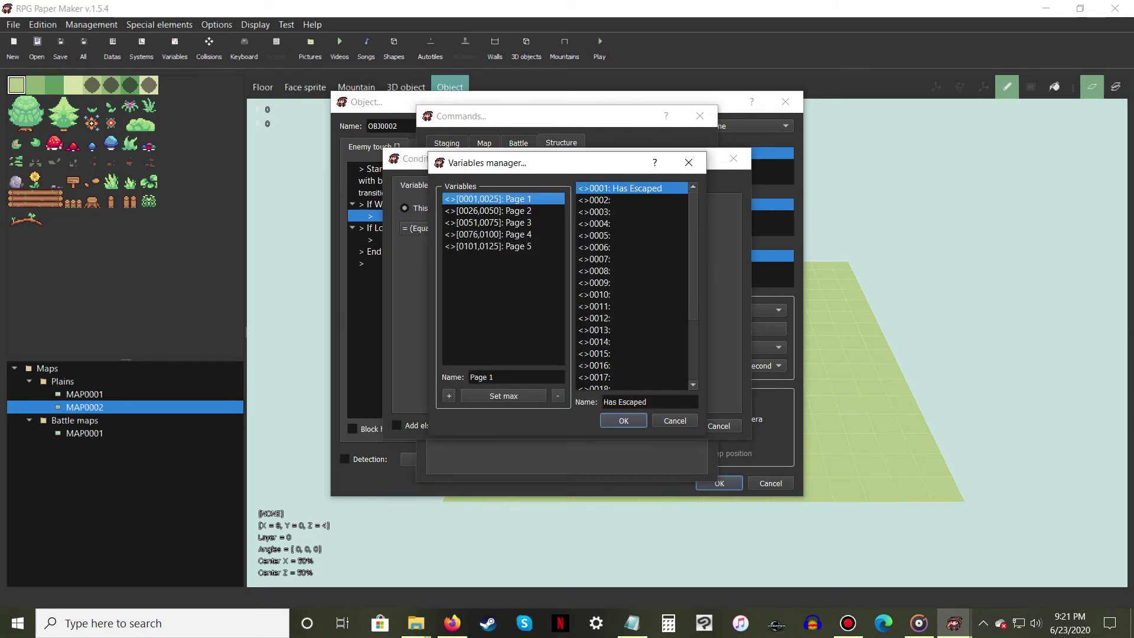
key("Return")
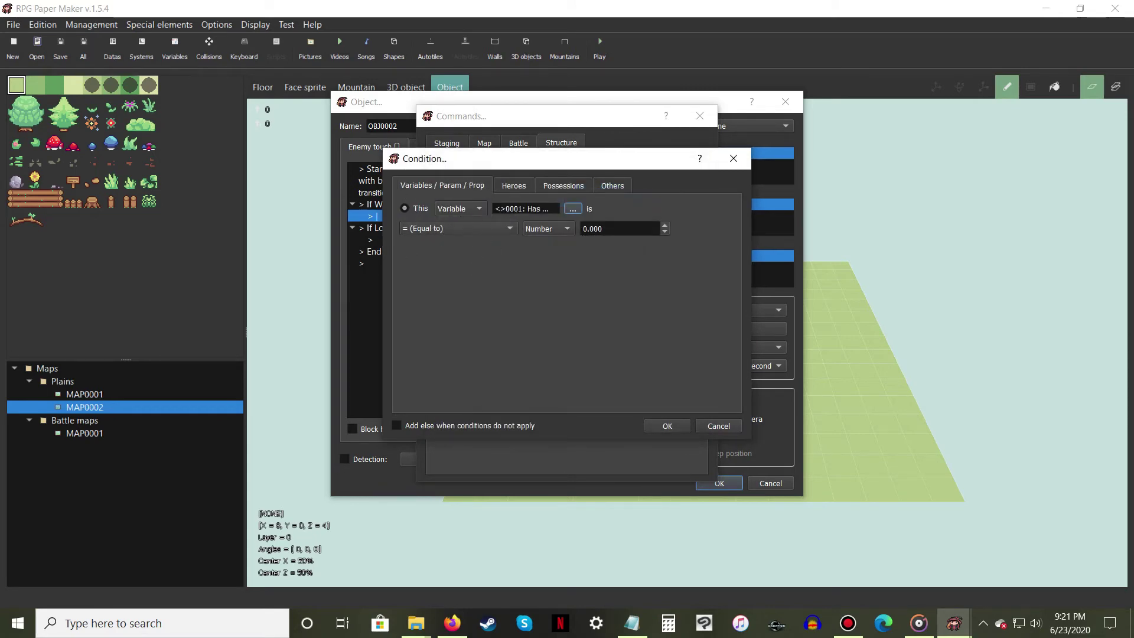
left_click(665, 225)
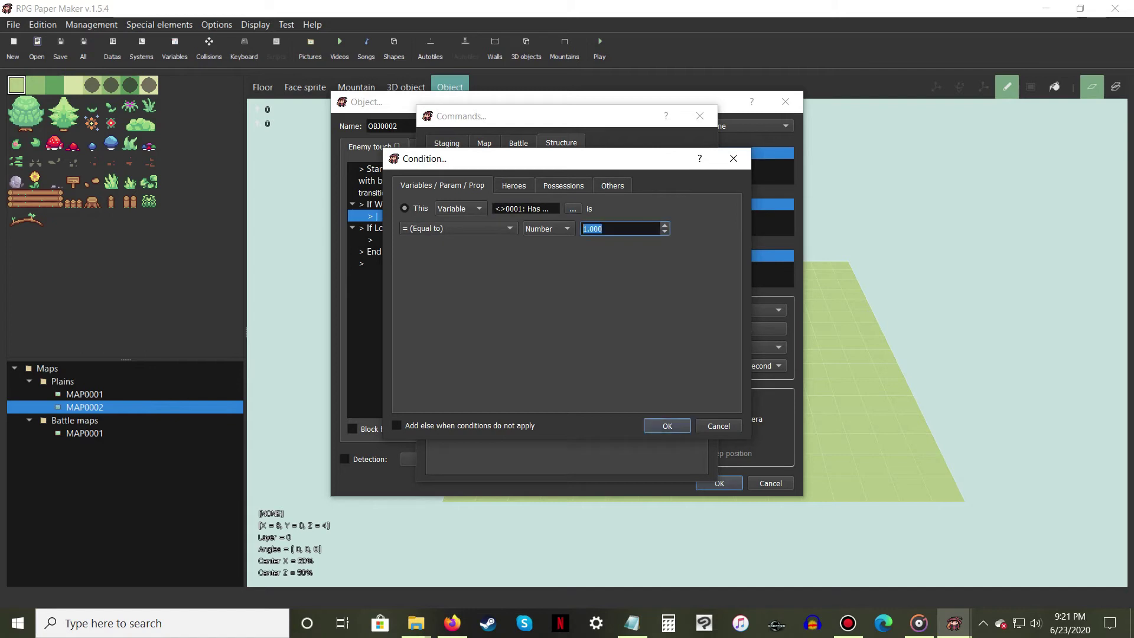
left_click(396, 426)
key("Return")
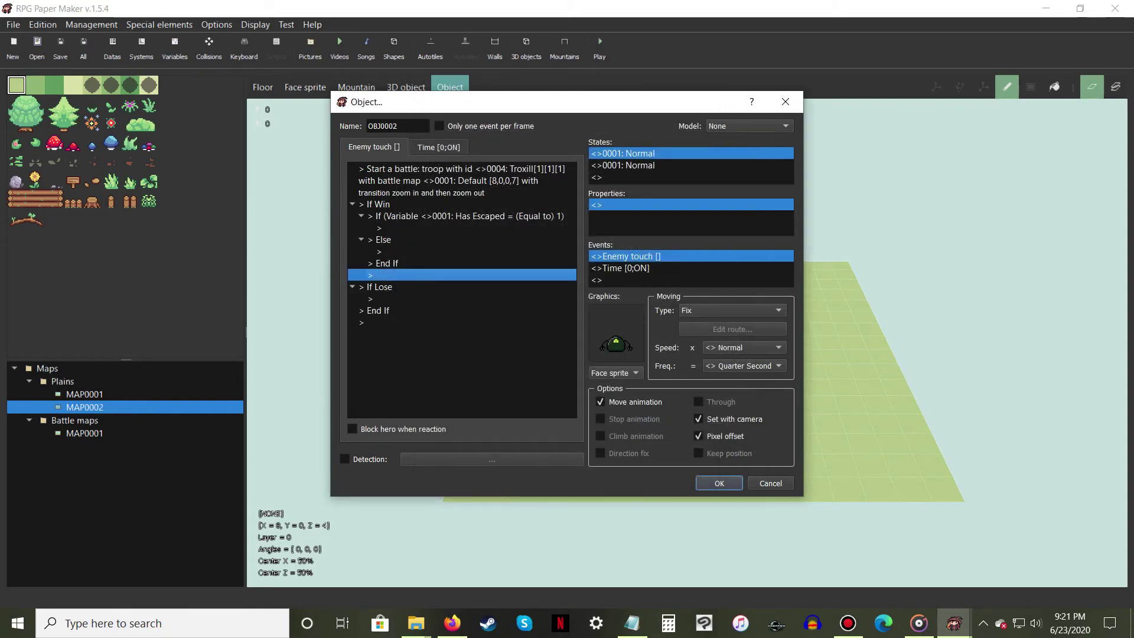
Inside the Has Escaped condition, add a Move object command moving this object 1 square opposite to the hero
left_click(384, 228)
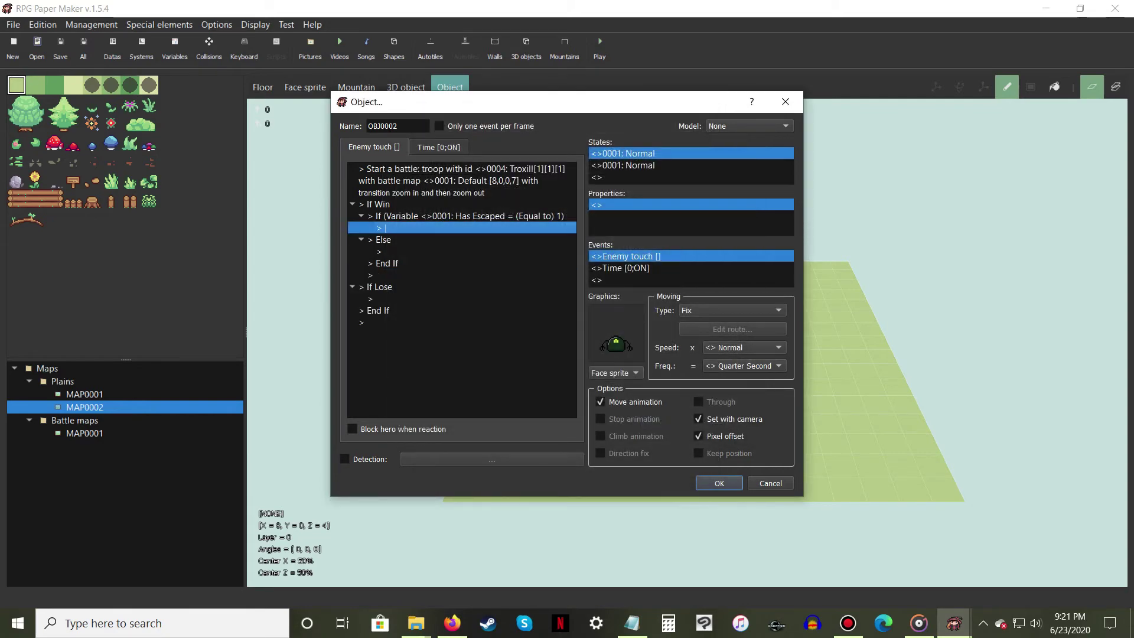
right_click(428, 224)
left_click(448, 232)
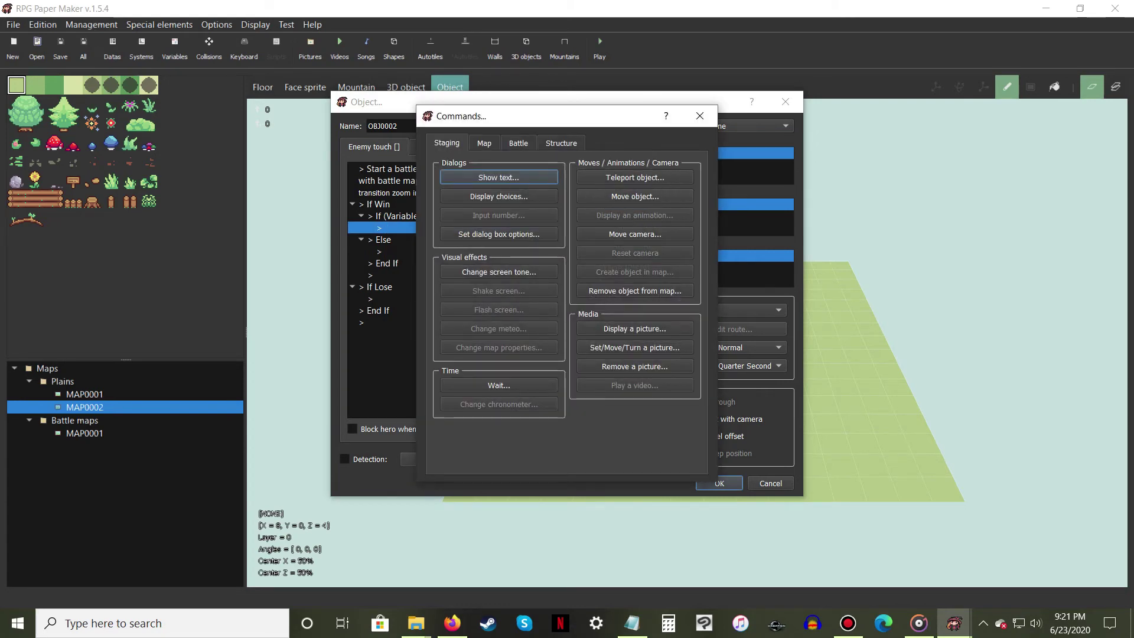
left_click(635, 196)
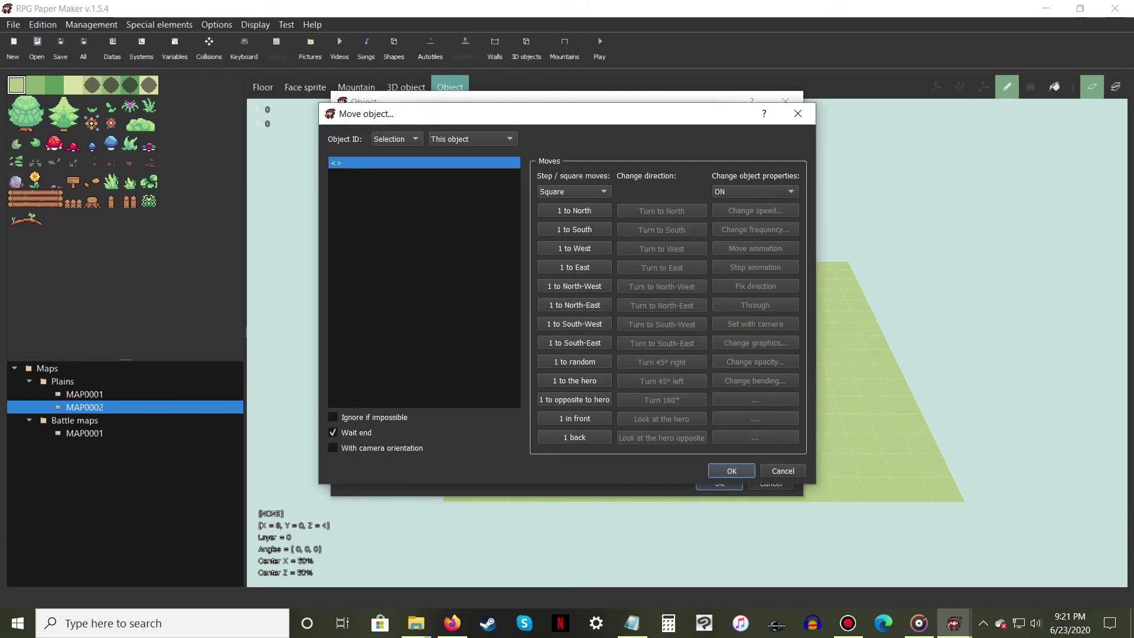
left_click(585, 400)
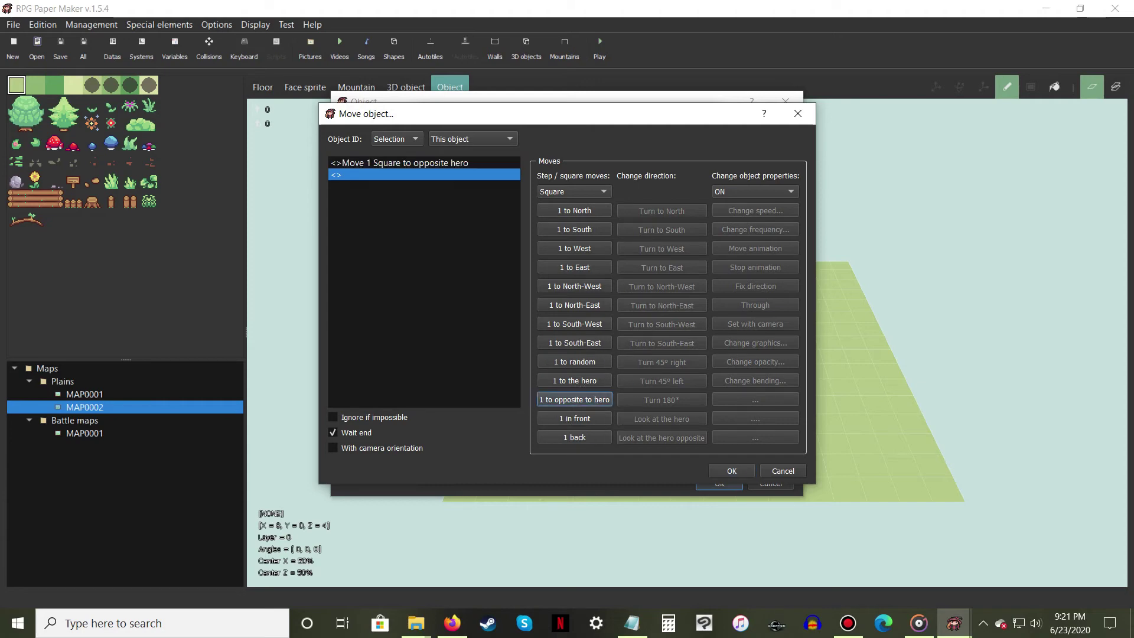
left_click(731, 471)
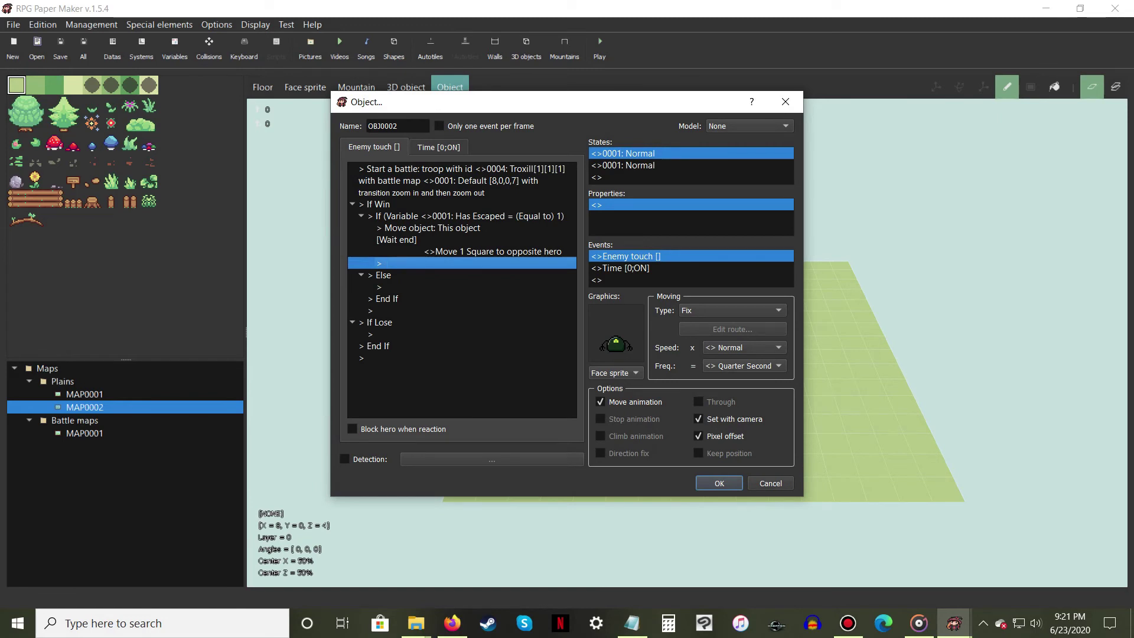
After the Move object command in the Has Escaped condition, add a Change variables command setting 0001: Has Escaped equal to 0
key("ctrl")
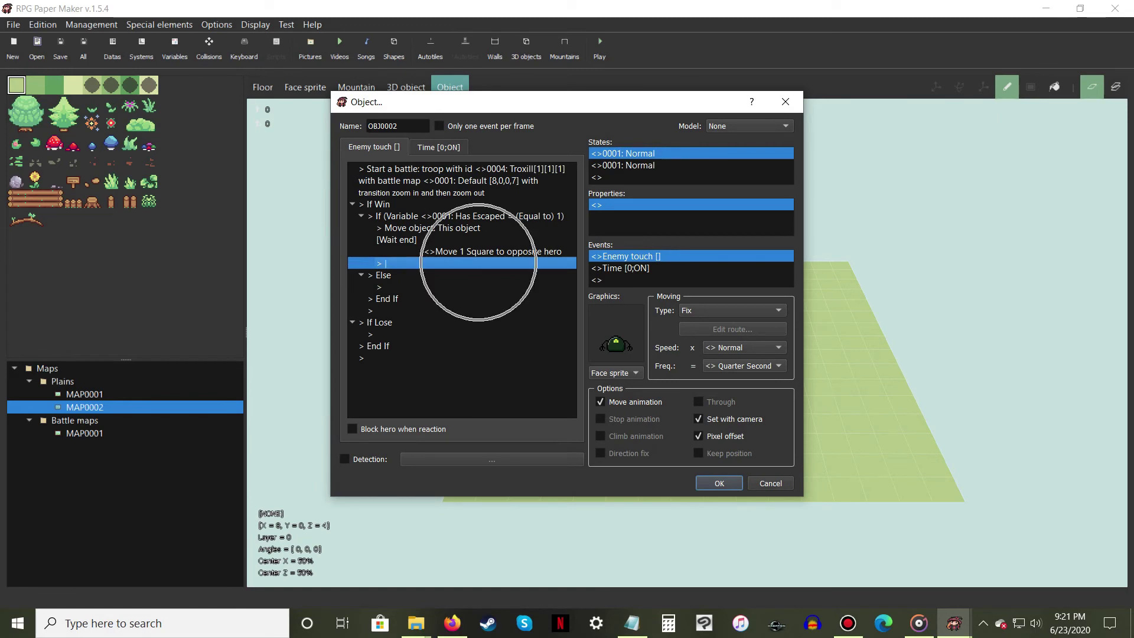
right_click(478, 261)
left_click(497, 270)
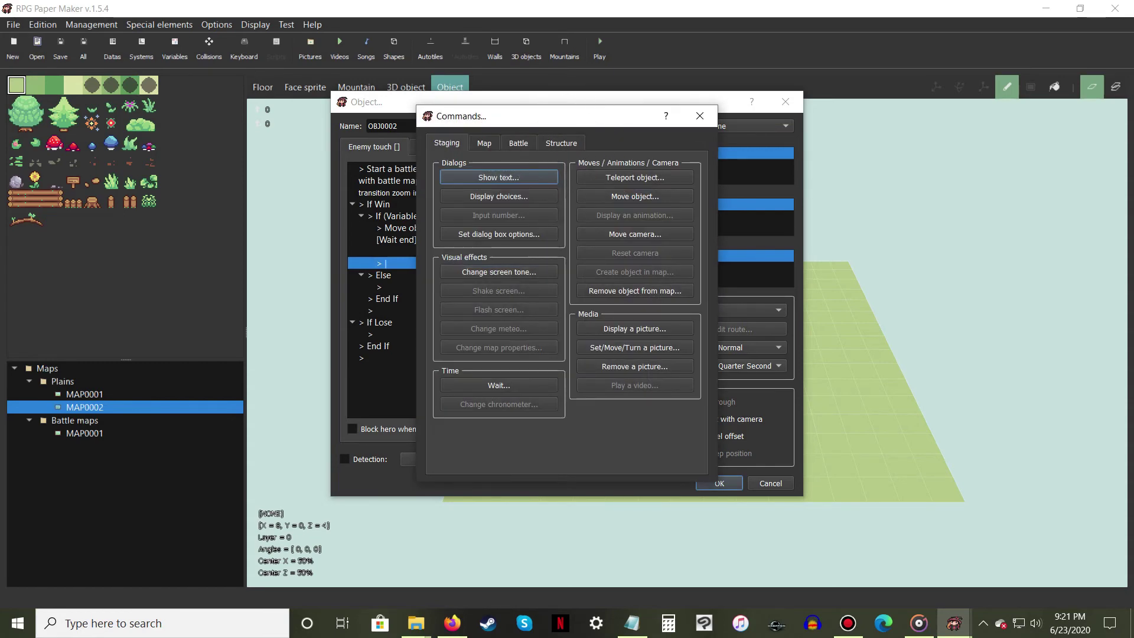
left_click(562, 143)
left_click(627, 186)
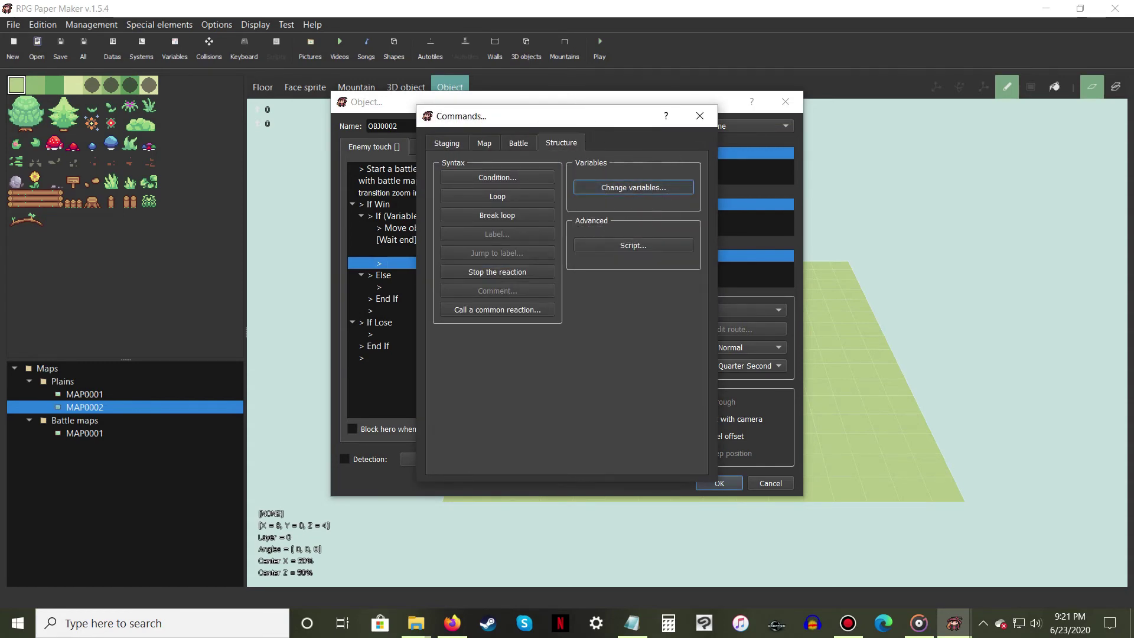
left_click(526, 123)
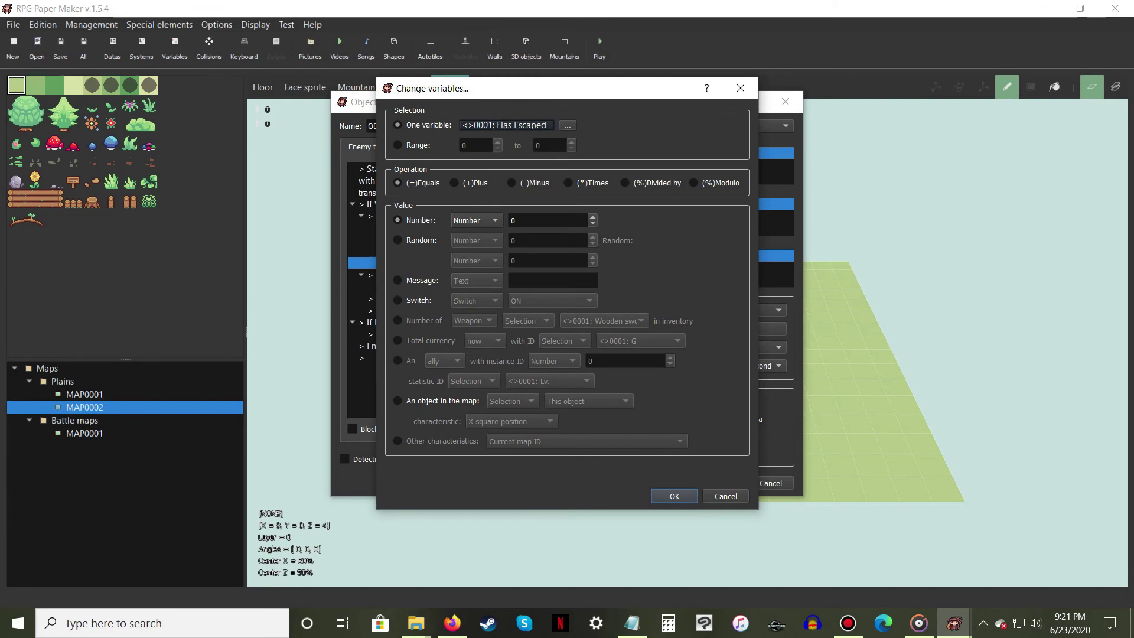
left_click(429, 177)
left_click(674, 496)
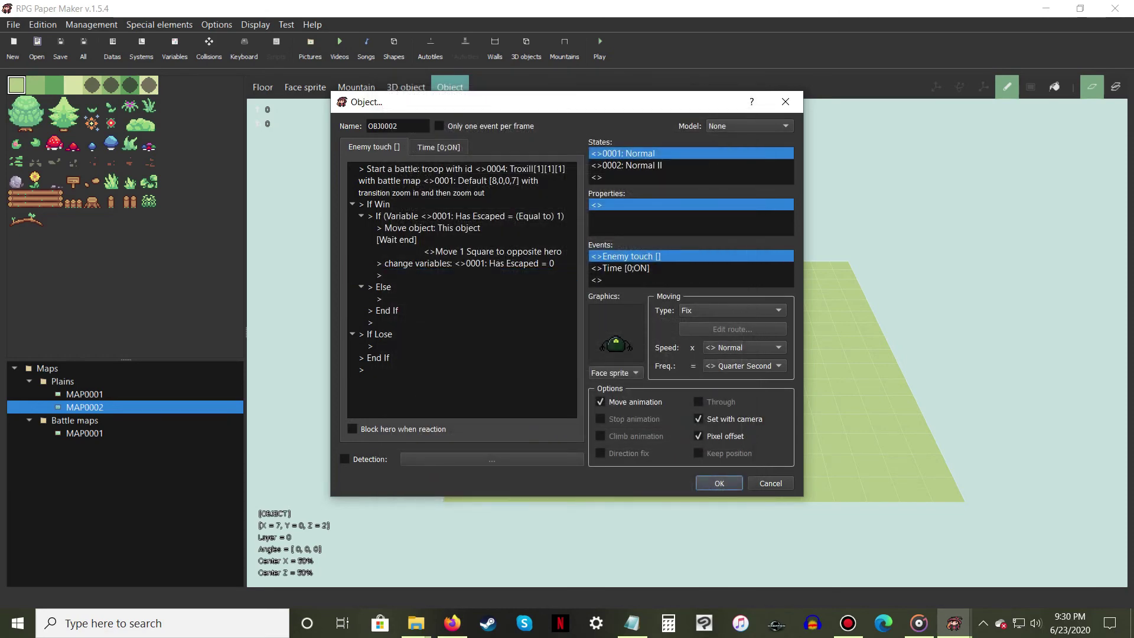
In the Else branch of the Has Escaped condition, add a Change state command replacing the state with 0002: Normal II
left_click(395, 299)
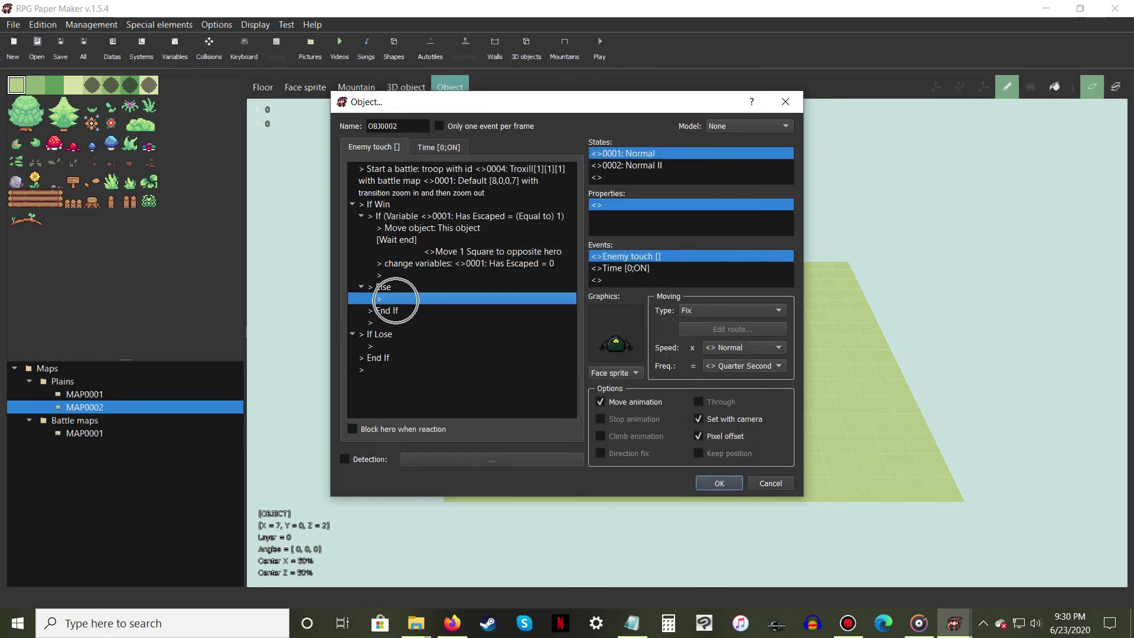
right_click(404, 299)
left_click(422, 306)
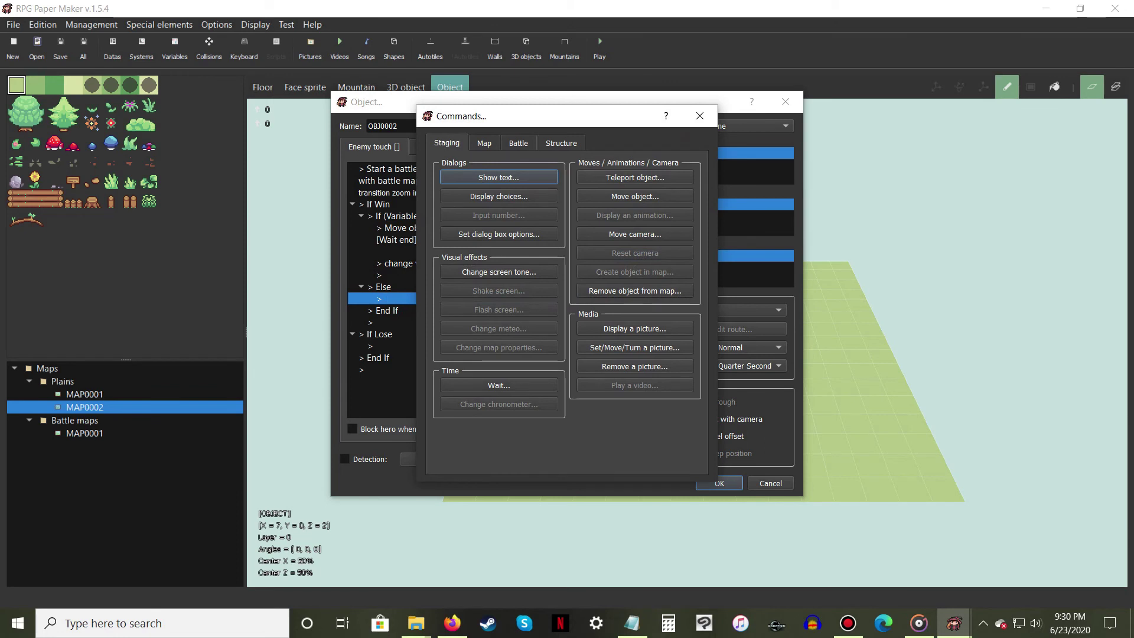
left_click(488, 146)
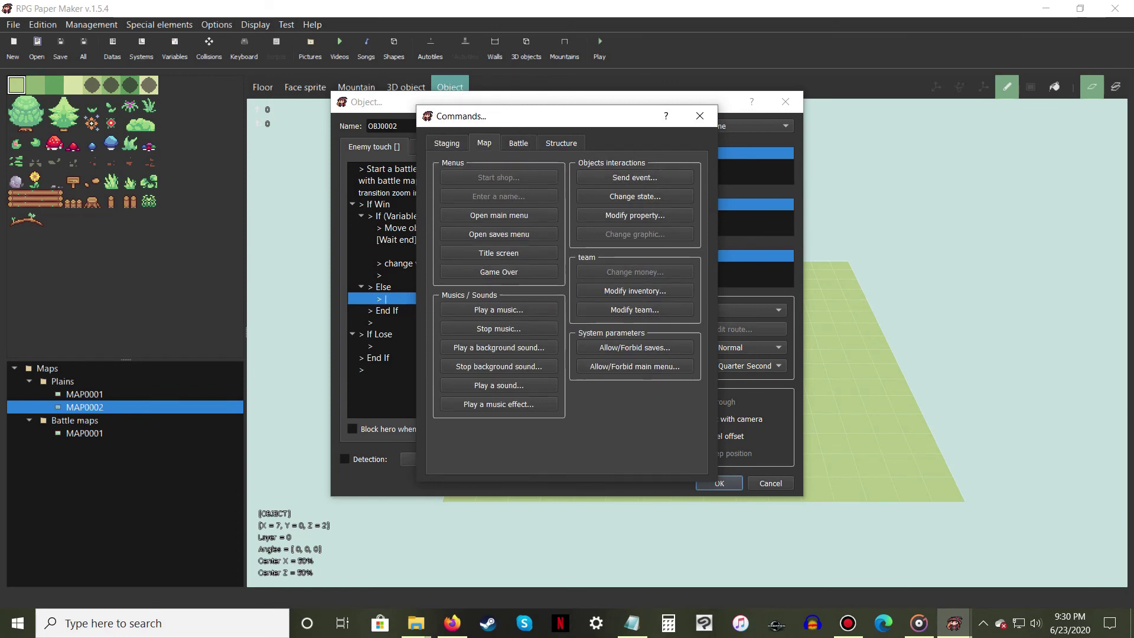
left_click(634, 196)
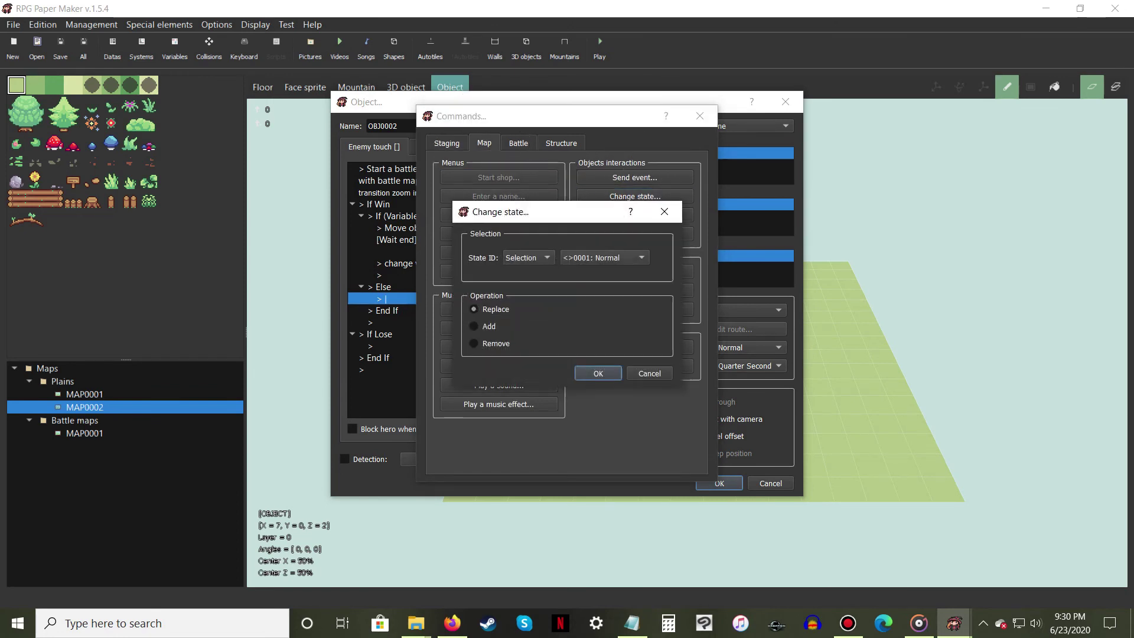
left_click(605, 258)
left_click(607, 271)
key("Return")
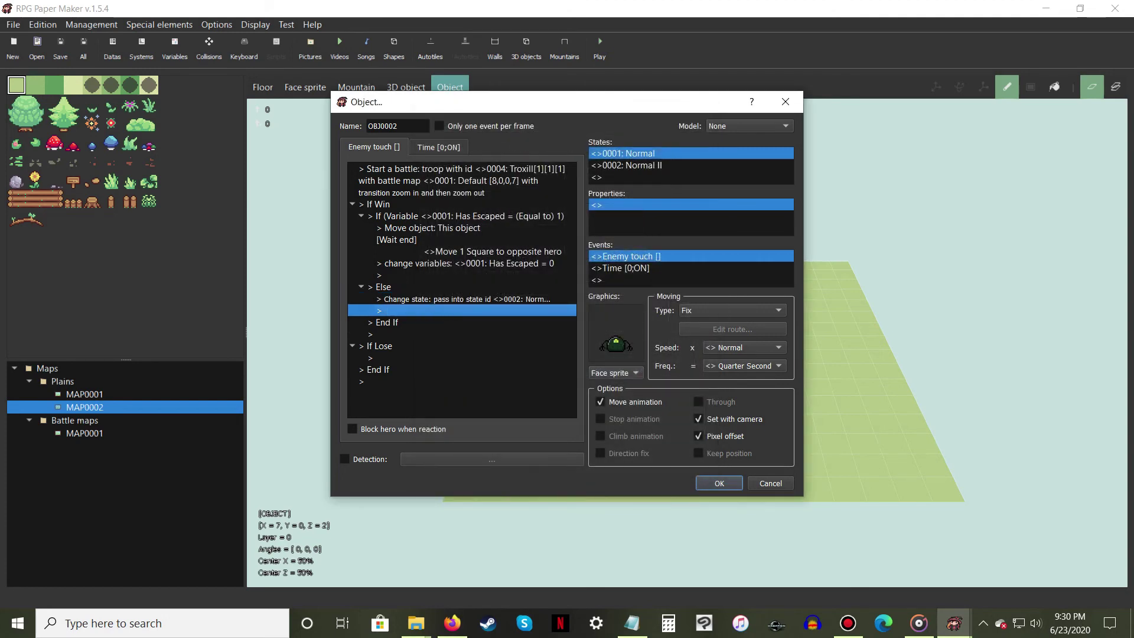
Add a Game Over command to the If Lose branch of the enemy's Enemy touch reaction
left_click(462, 357)
right_click(390, 357)
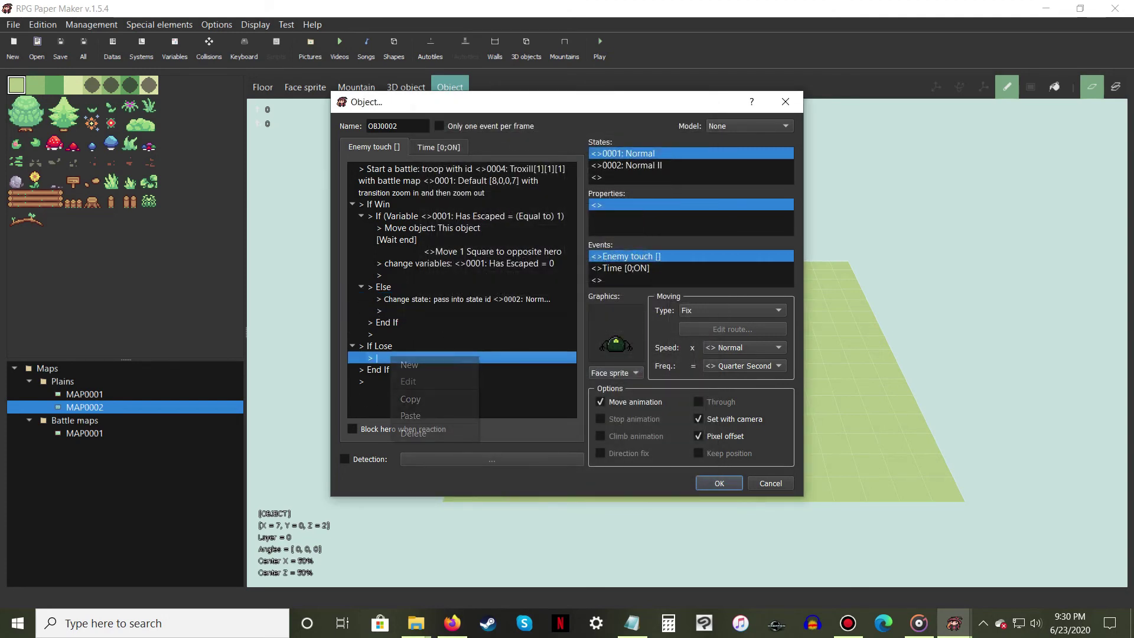
left_click(408, 363)
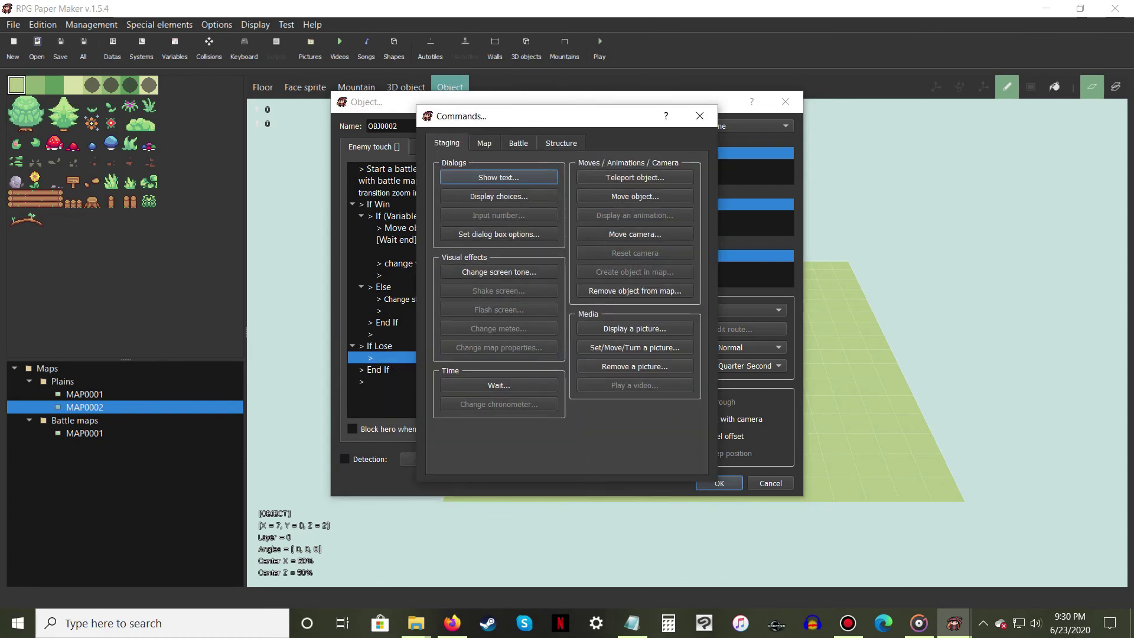
left_click(484, 143)
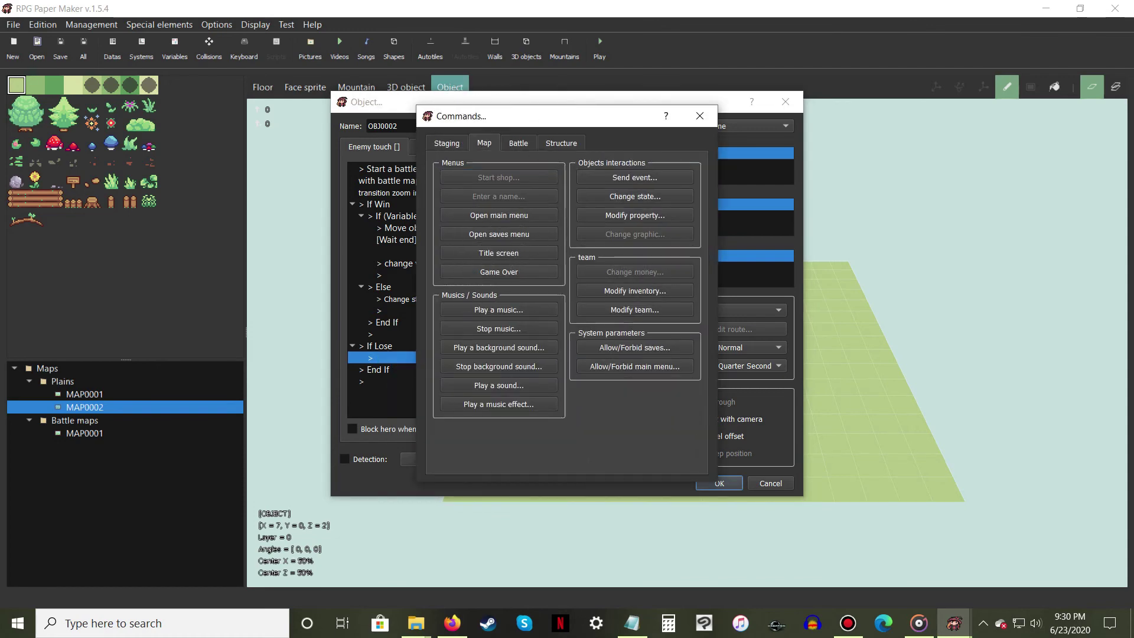
left_click(499, 272)
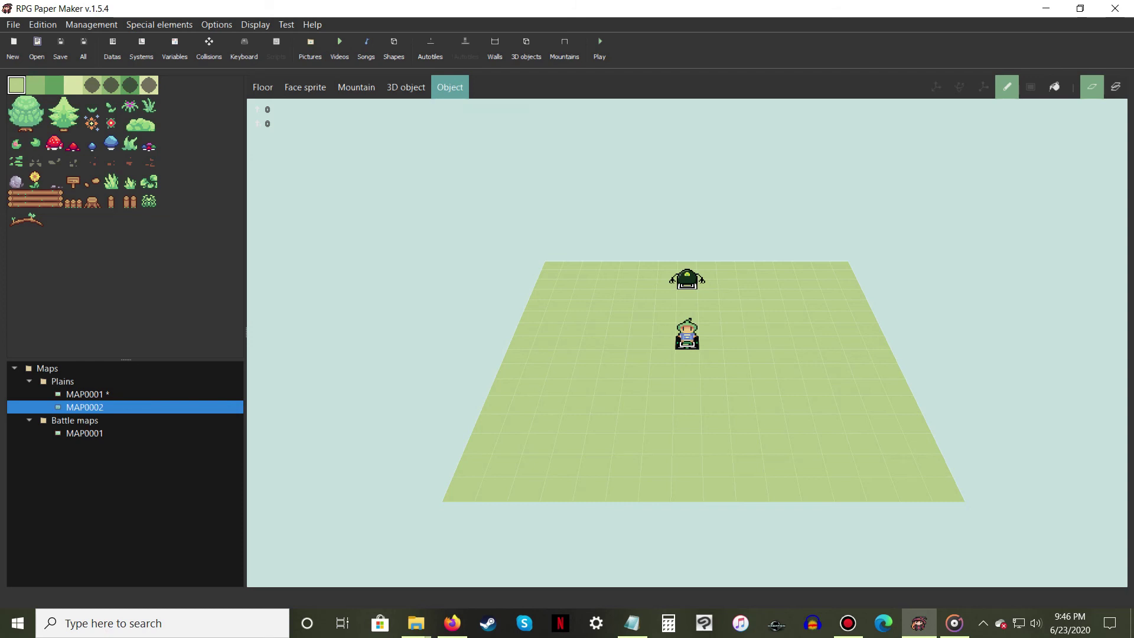
Copy the enemy object from MAP0002 and paste it into MAP0001 on the square at X 7, Z 1 behind the hero
right_click(689, 284)
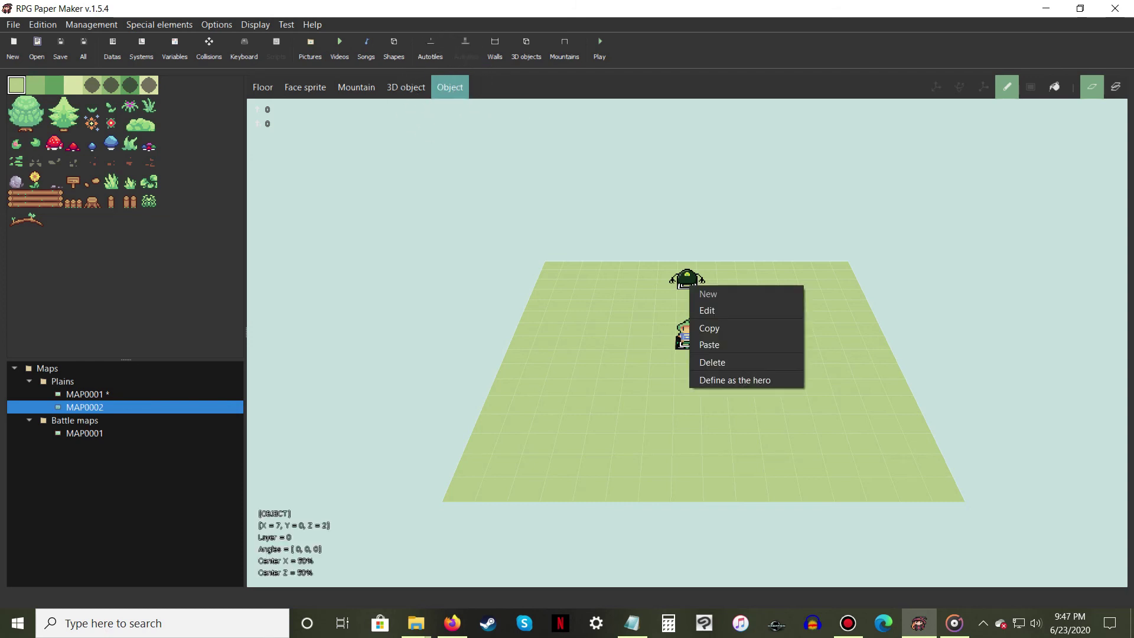
left_click(709, 328)
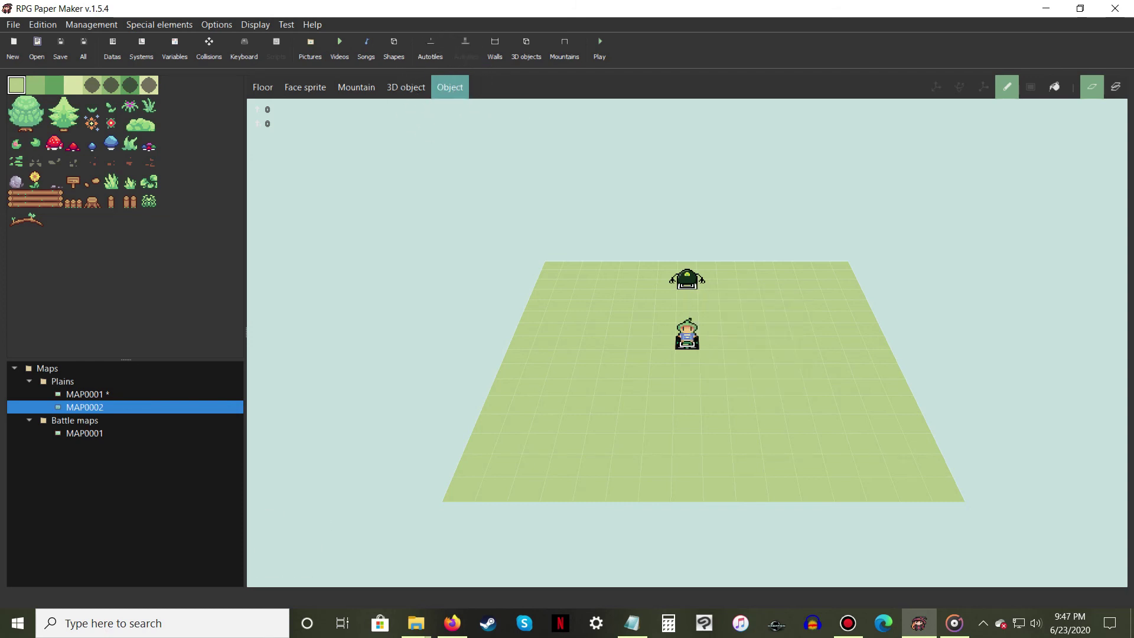
left_click(85, 394)
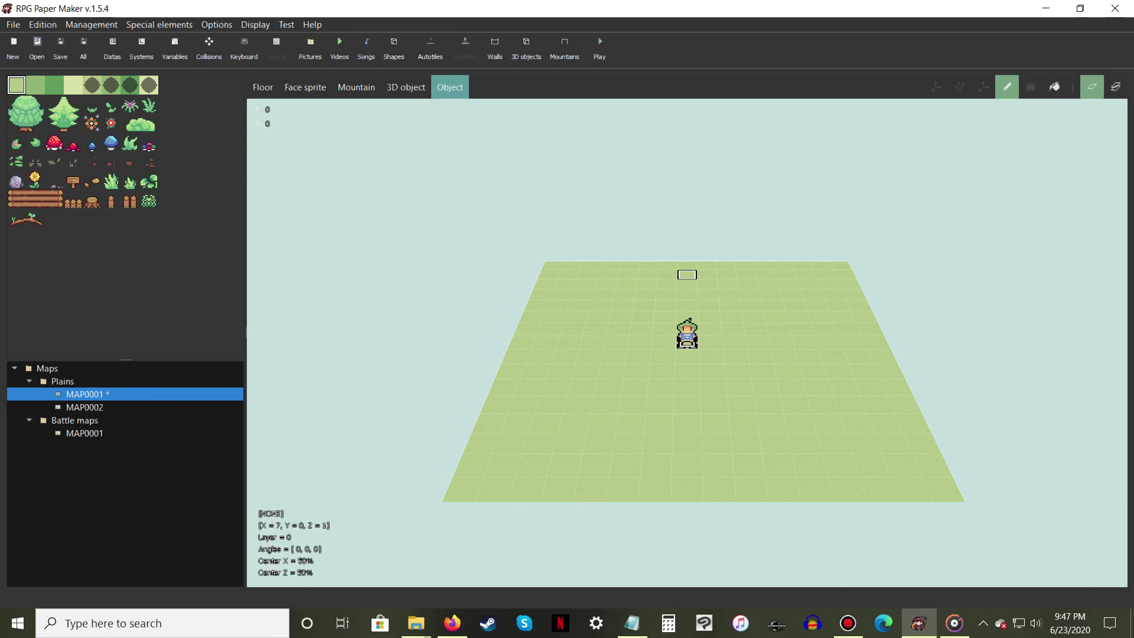
right_click(687, 275)
left_click(709, 332)
Review the troop selection in the Start a battle command of the enemy object pasted in MAP0001
double_click(687, 275)
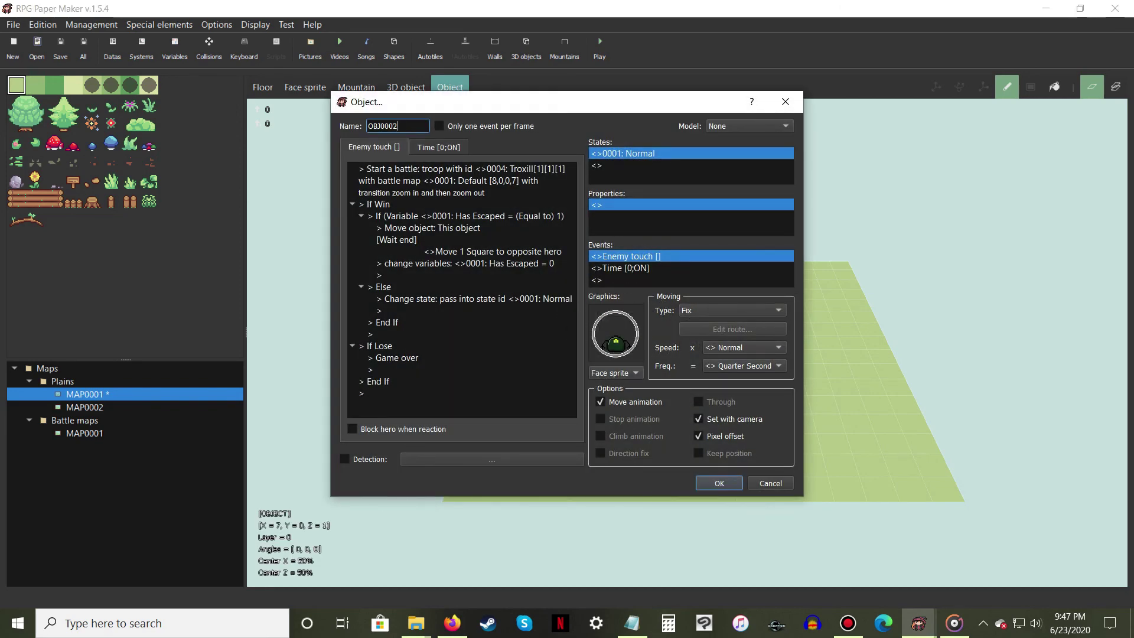
left_click(448, 170)
right_click(448, 170)
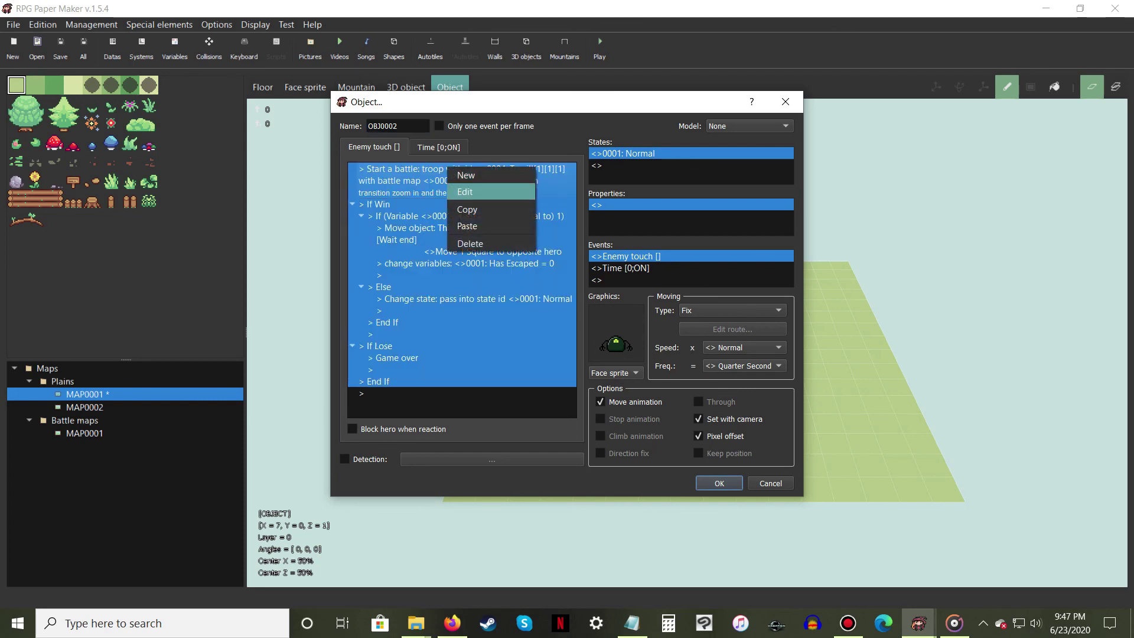
left_click(465, 192)
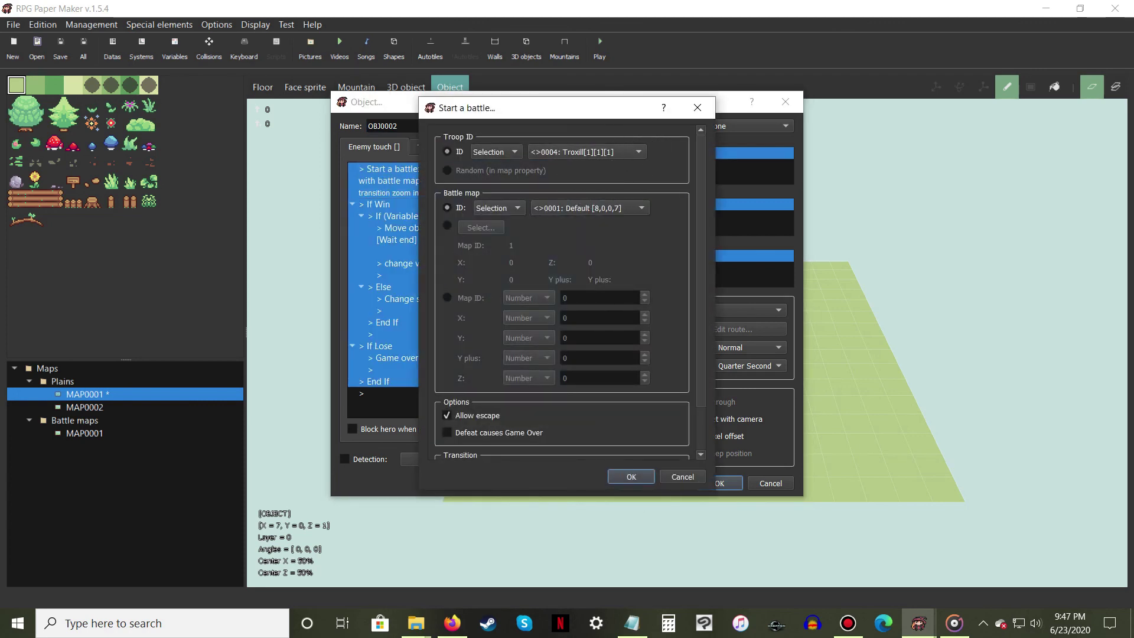
left_click(585, 152)
left_click(585, 151)
left_click(630, 476)
left_click(702, 484)
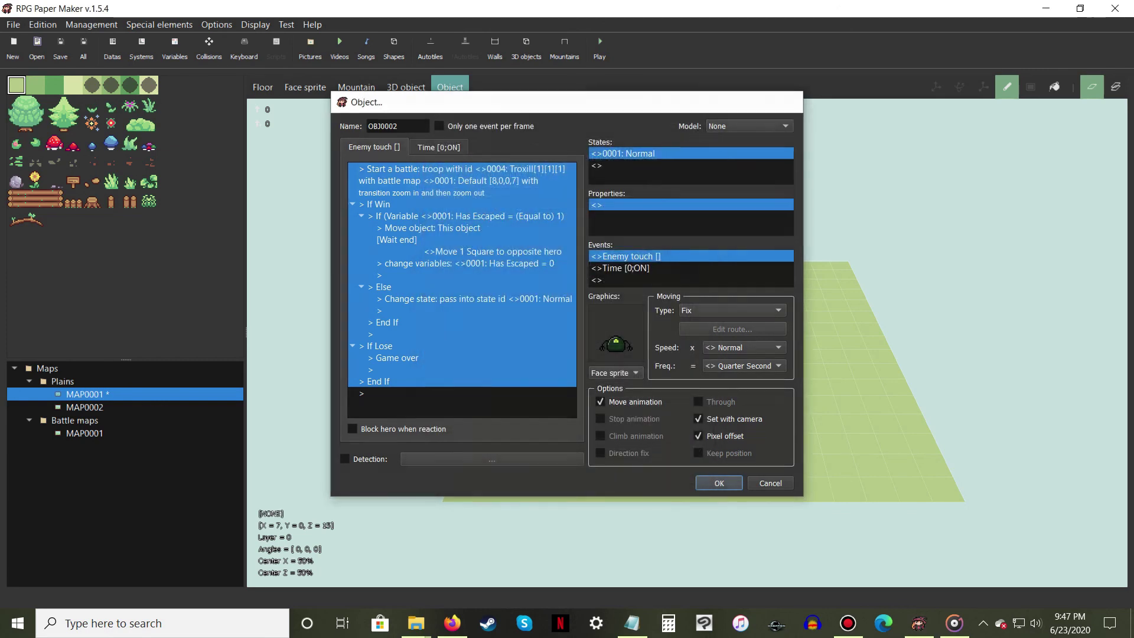